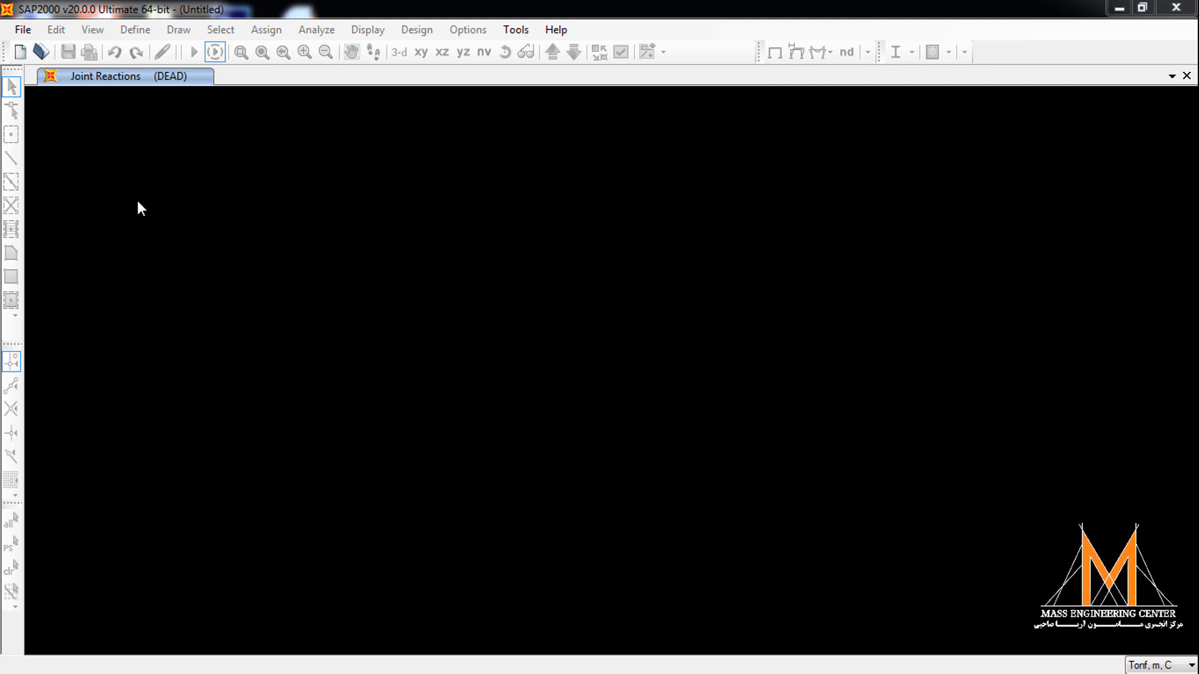
Step: Start a new model in Tonf, m, C units from the Beam template with 2 spans
click(22, 32)
click(84, 40)
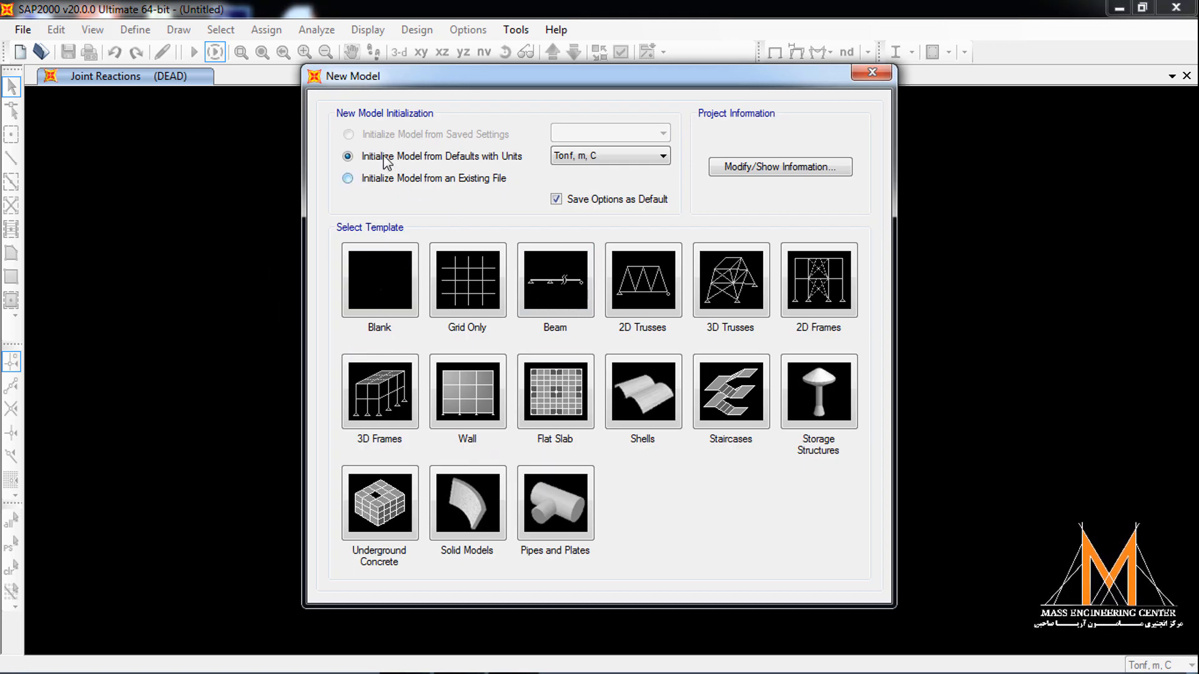
click(575, 158)
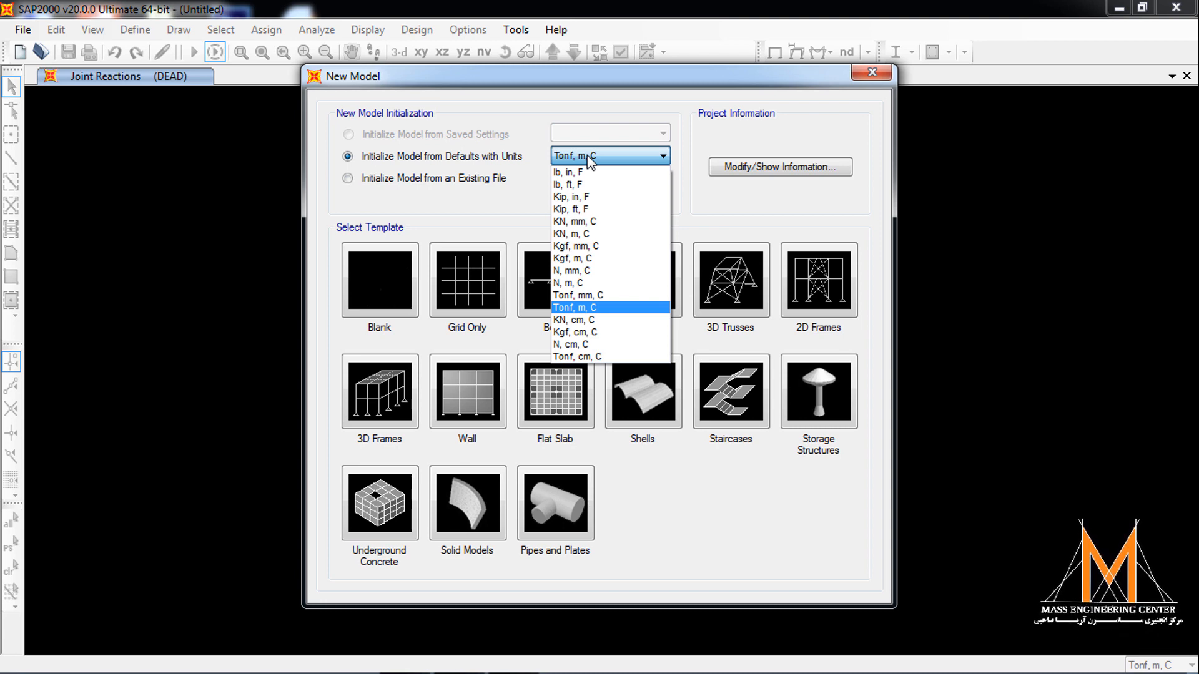
click(590, 159)
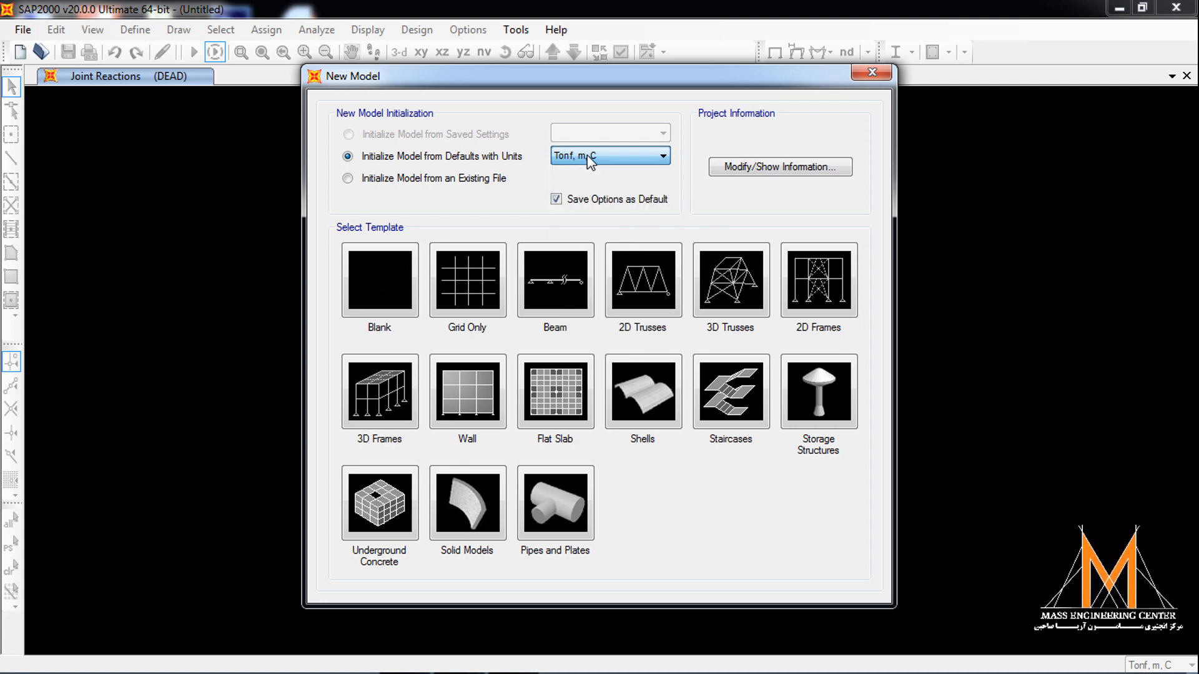
click(565, 285)
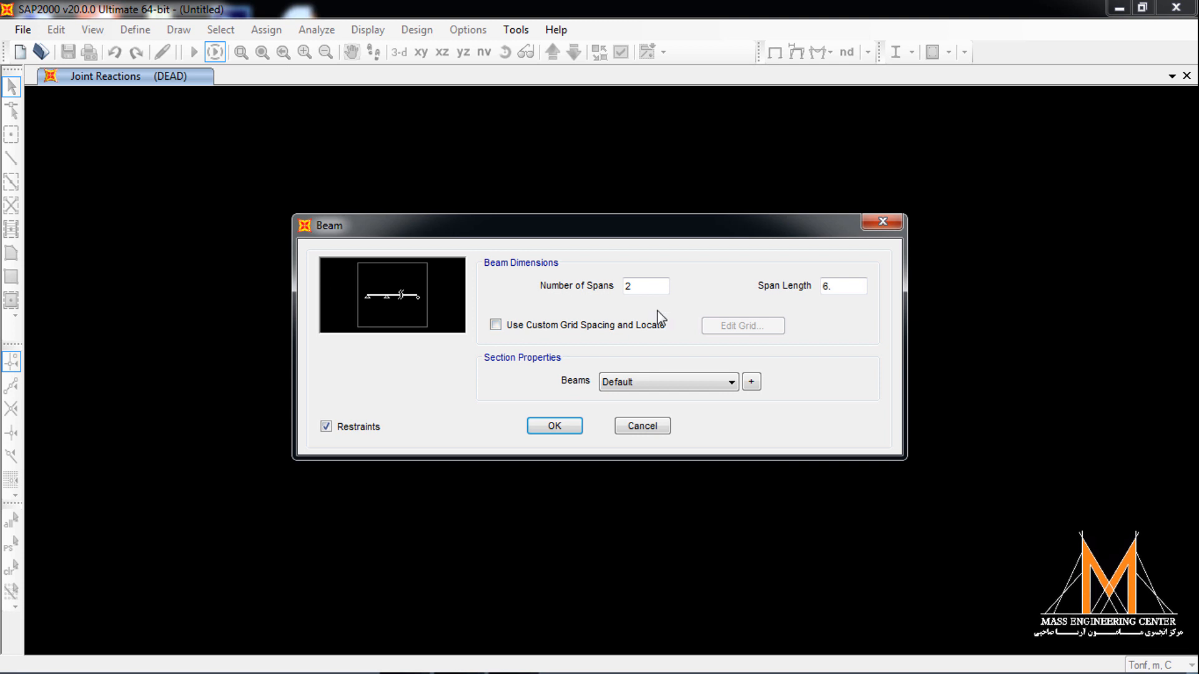
double_click(641, 291)
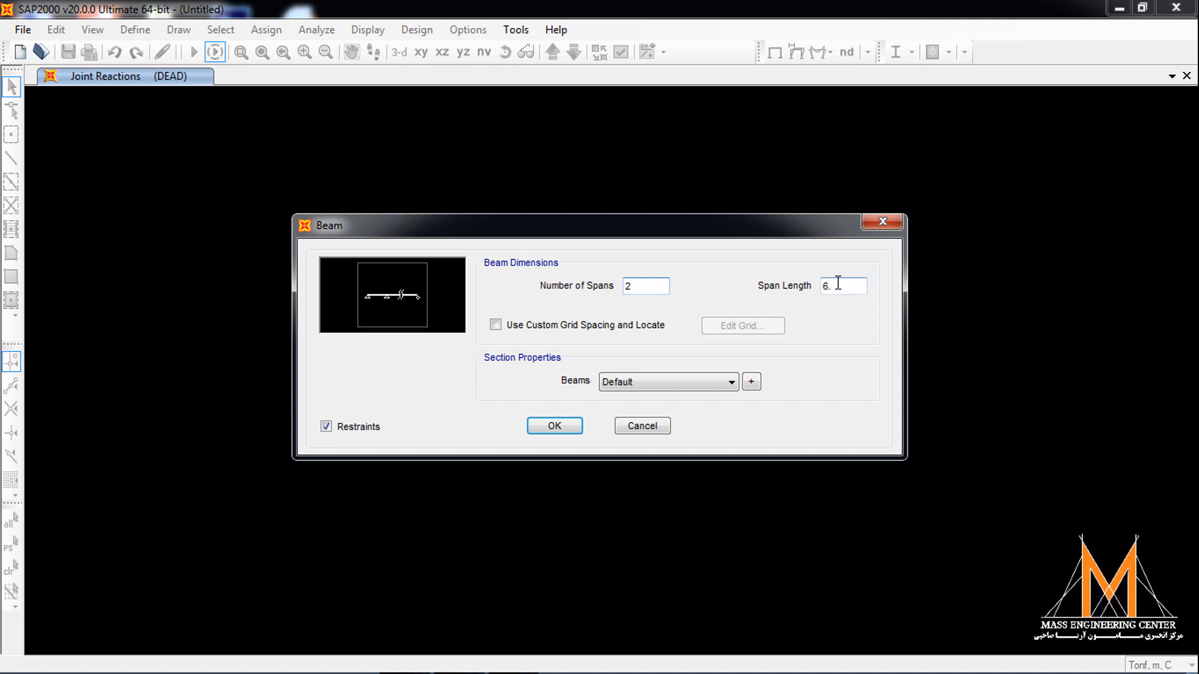
double_click(837, 285)
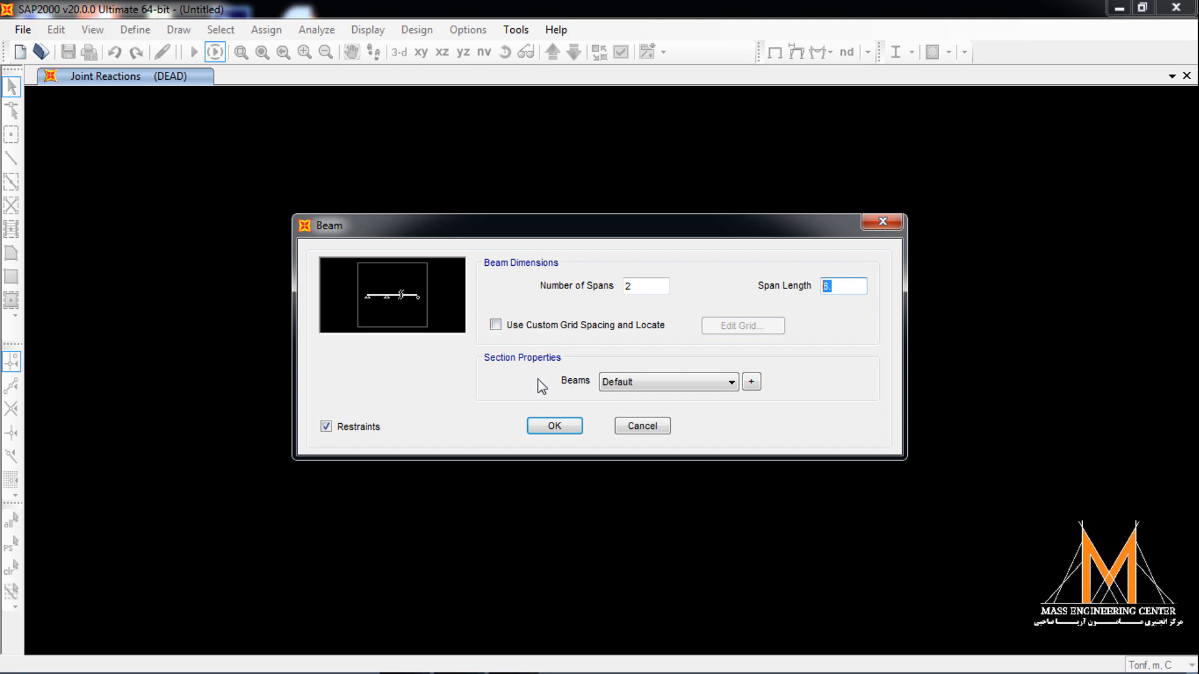
Step: Create the beam with custom X grid spacings of 2 m at grid A and 8 m at grid B
click(494, 328)
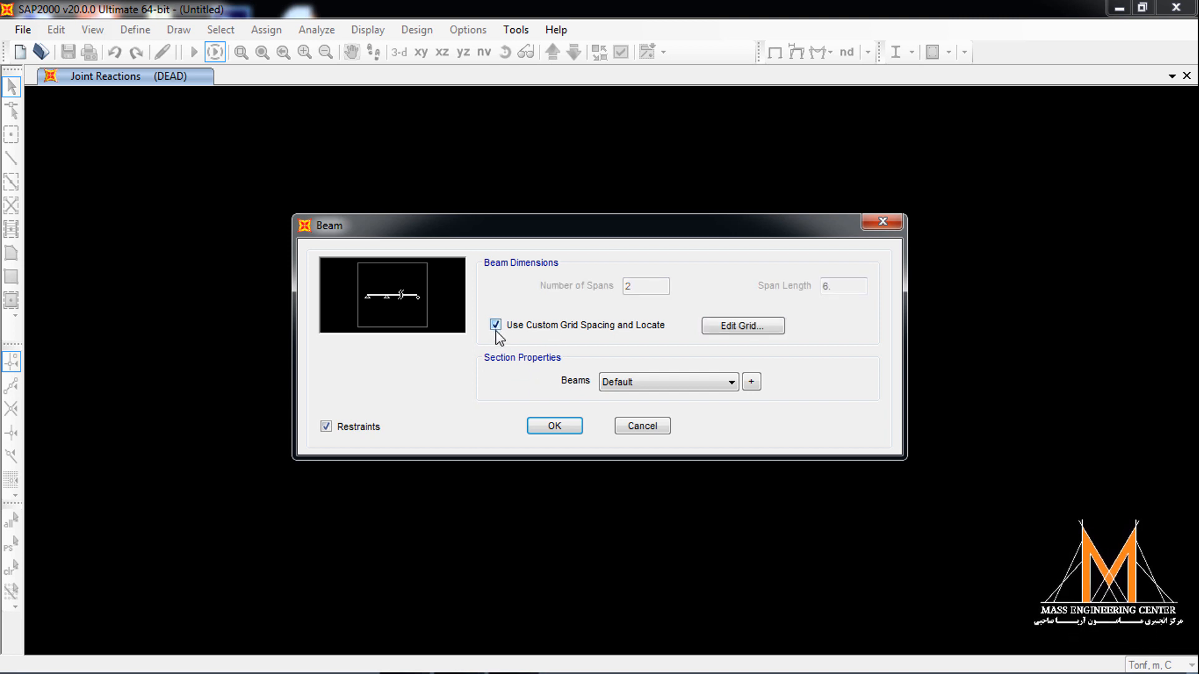
click(748, 328)
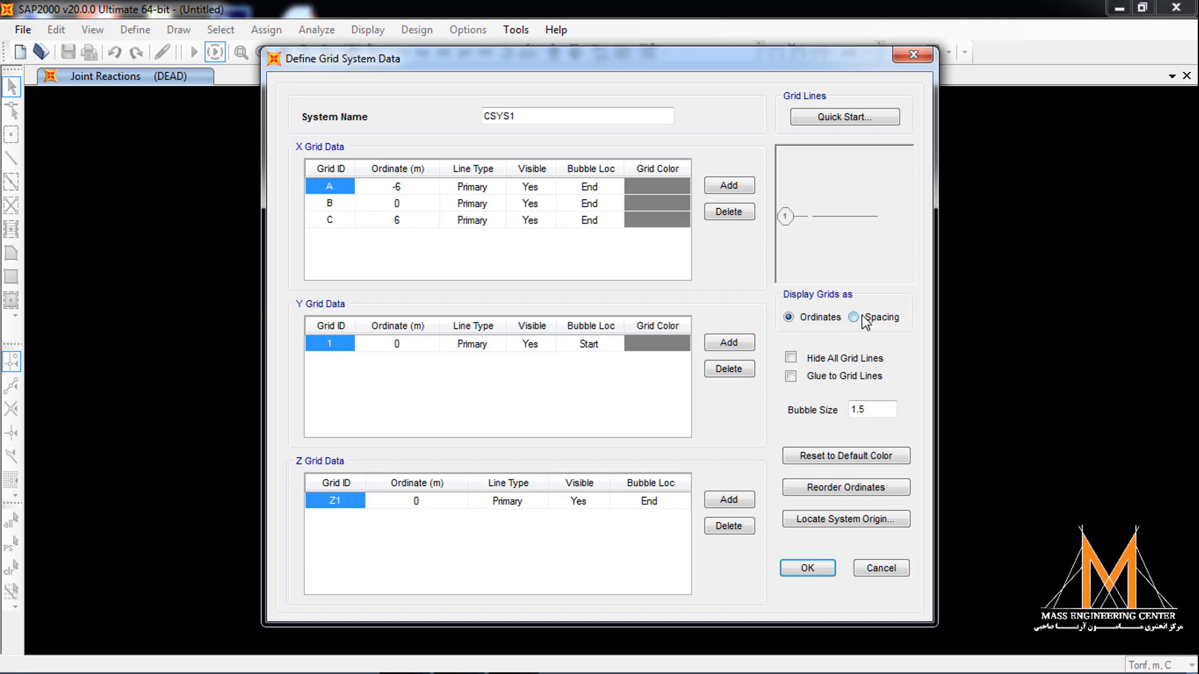
click(863, 317)
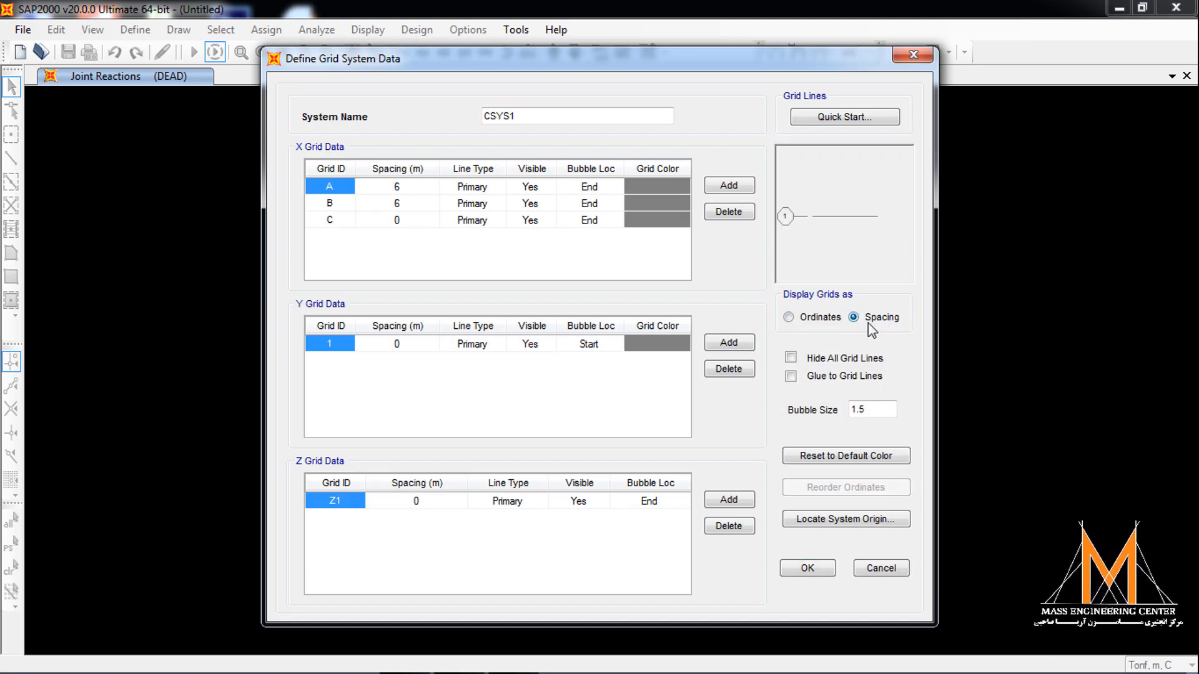
click(403, 189)
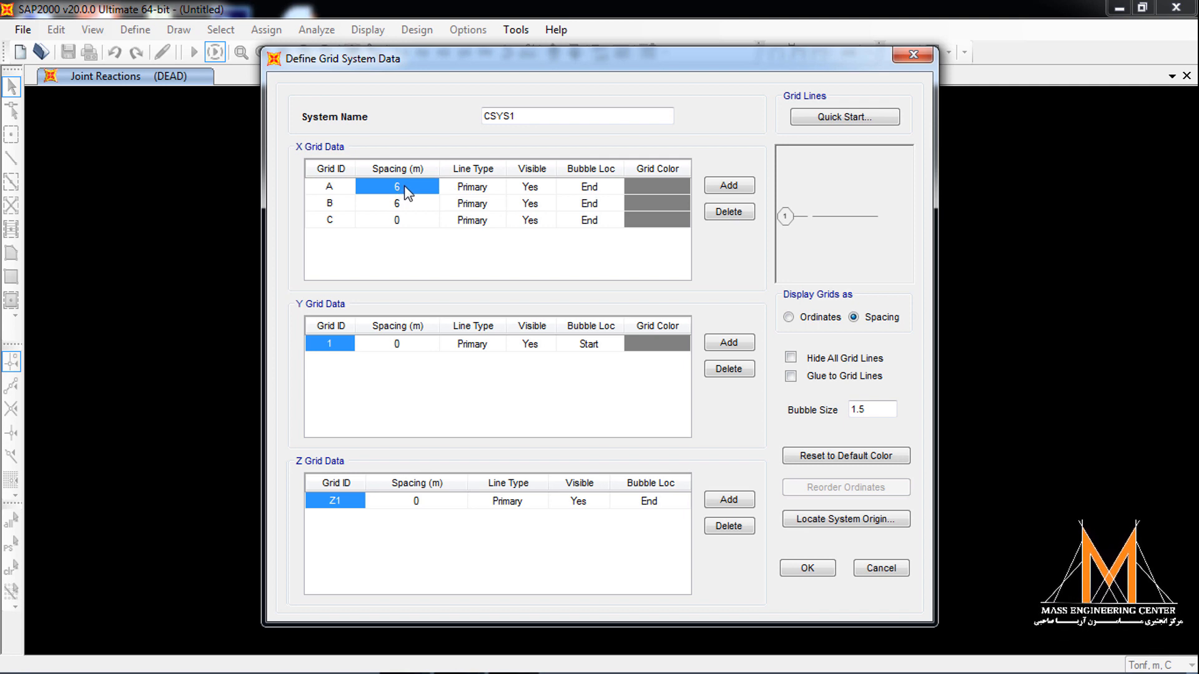
text(2)
click(409, 206)
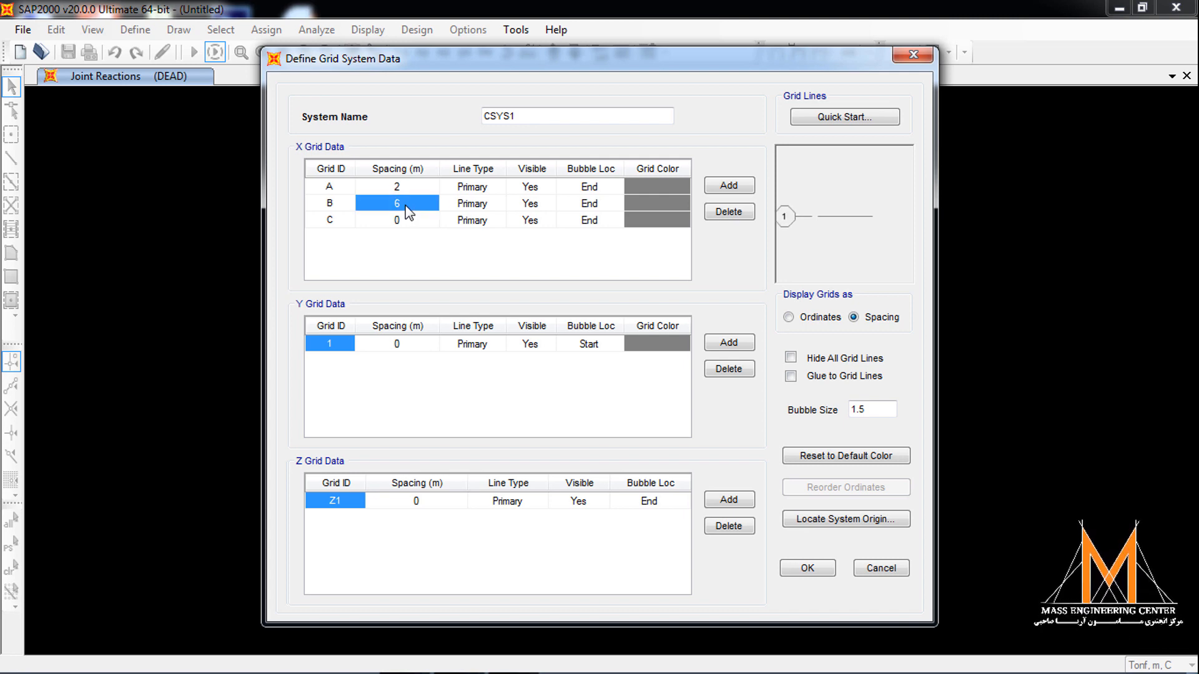
text(8)
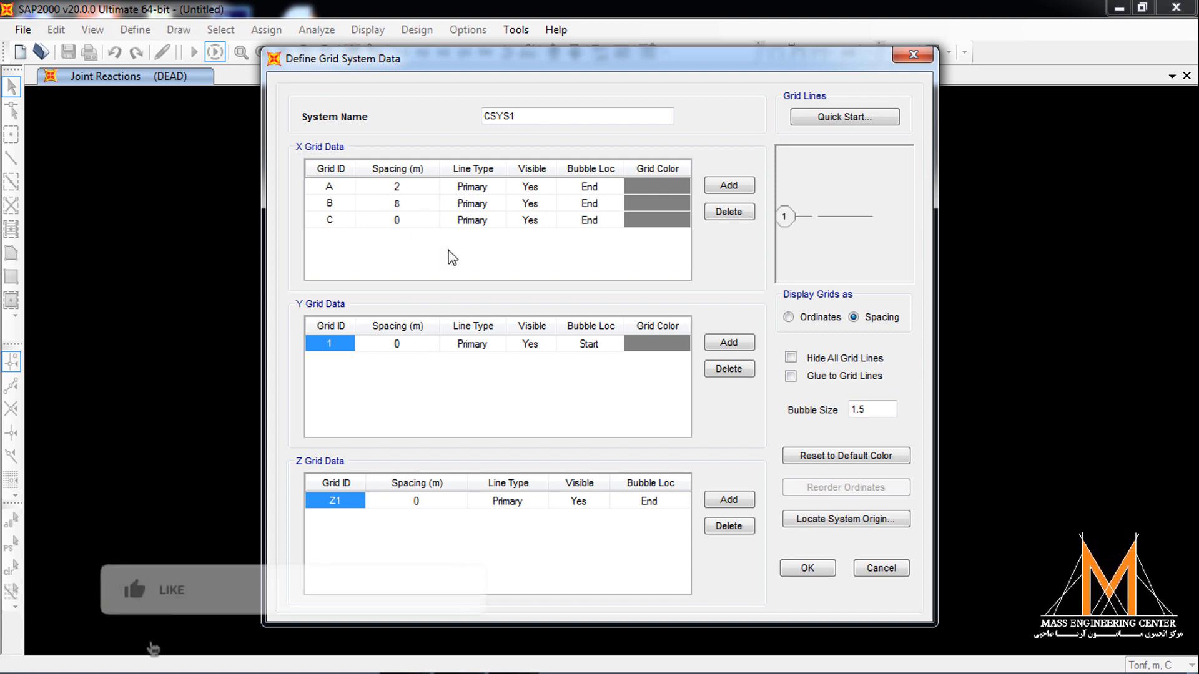
click(798, 567)
click(555, 426)
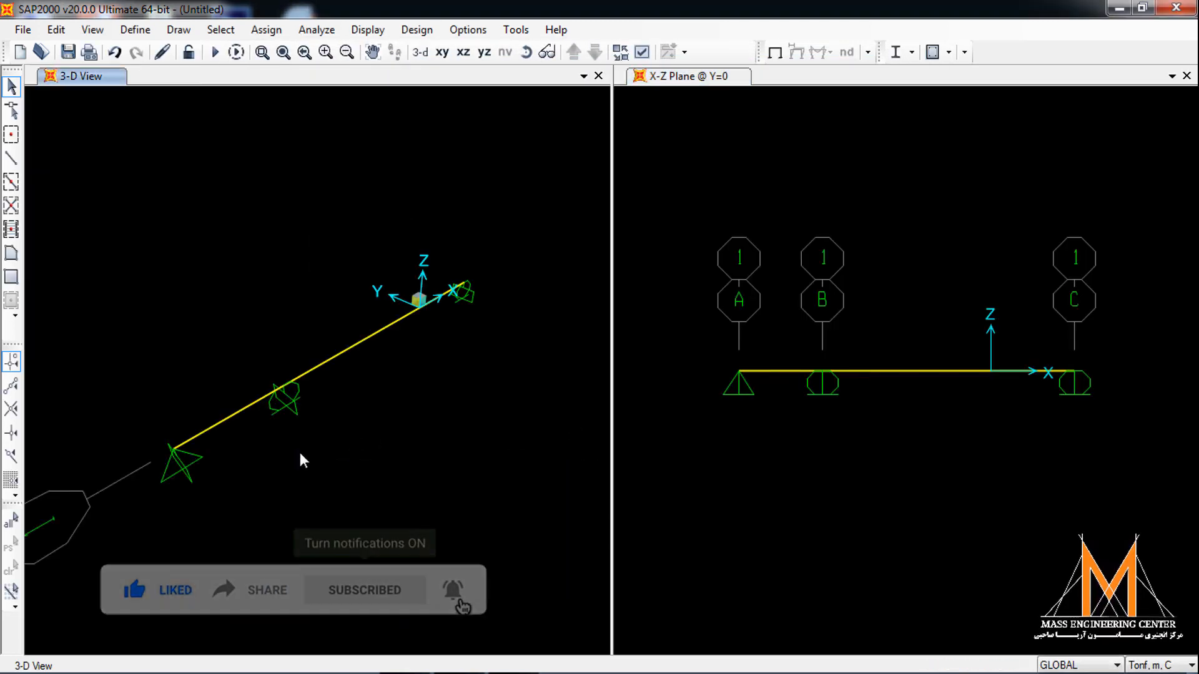
Step: Close the 3-D view and enlarge the beam in the X-Z plane view
click(598, 75)
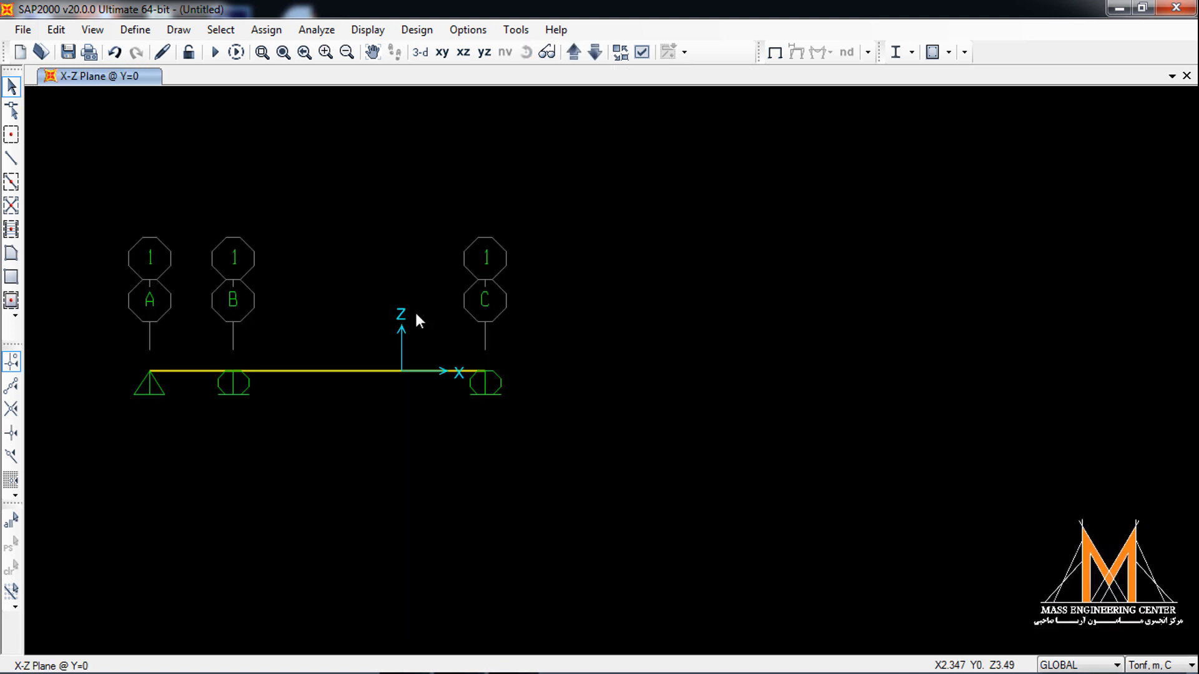
click(261, 52)
drag(99, 203, 560, 429)
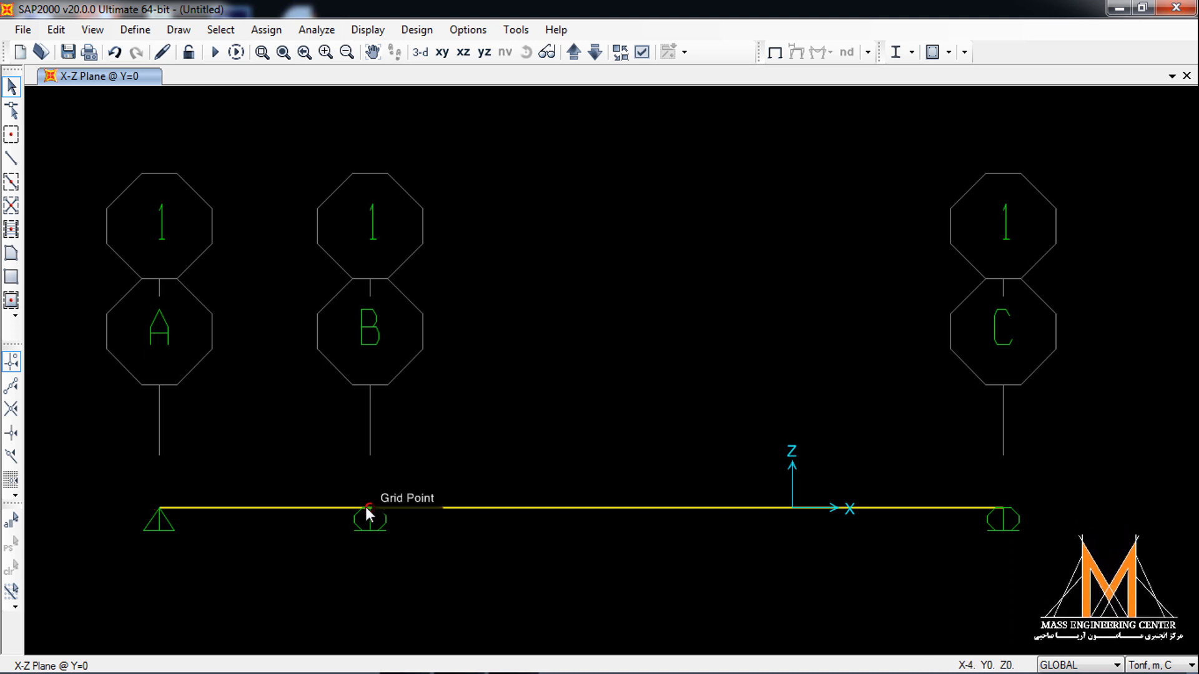
Step: Remove all restraints from the beam's end joint at grid A
click(160, 510)
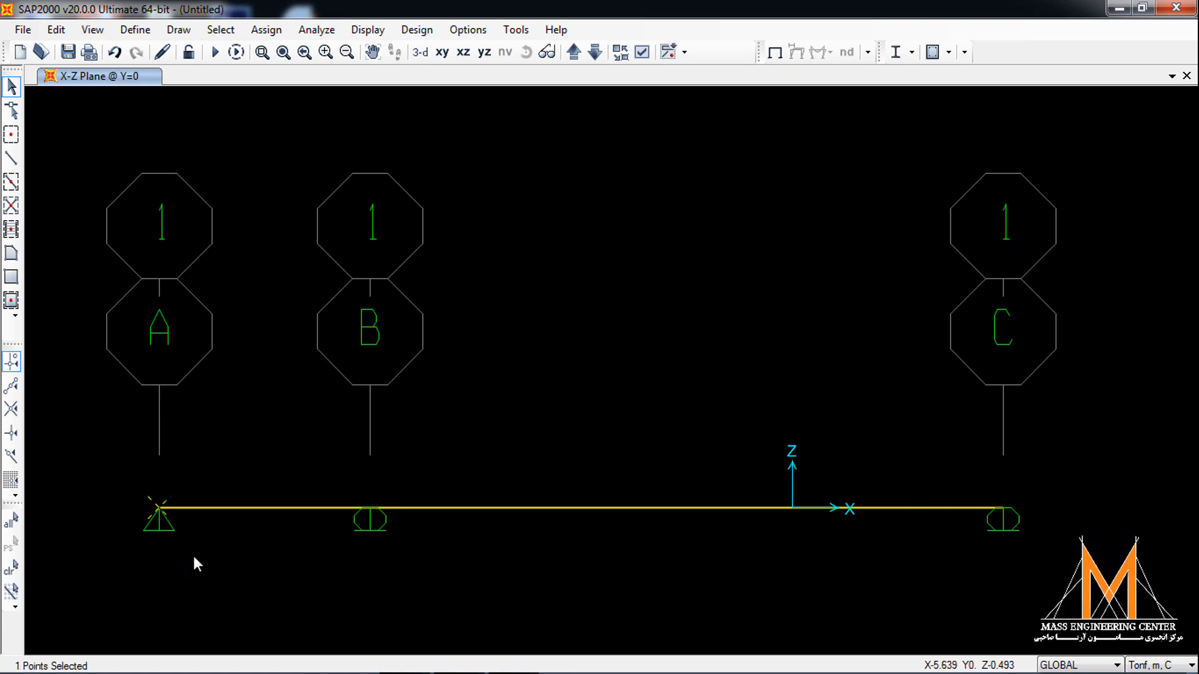
click(266, 30)
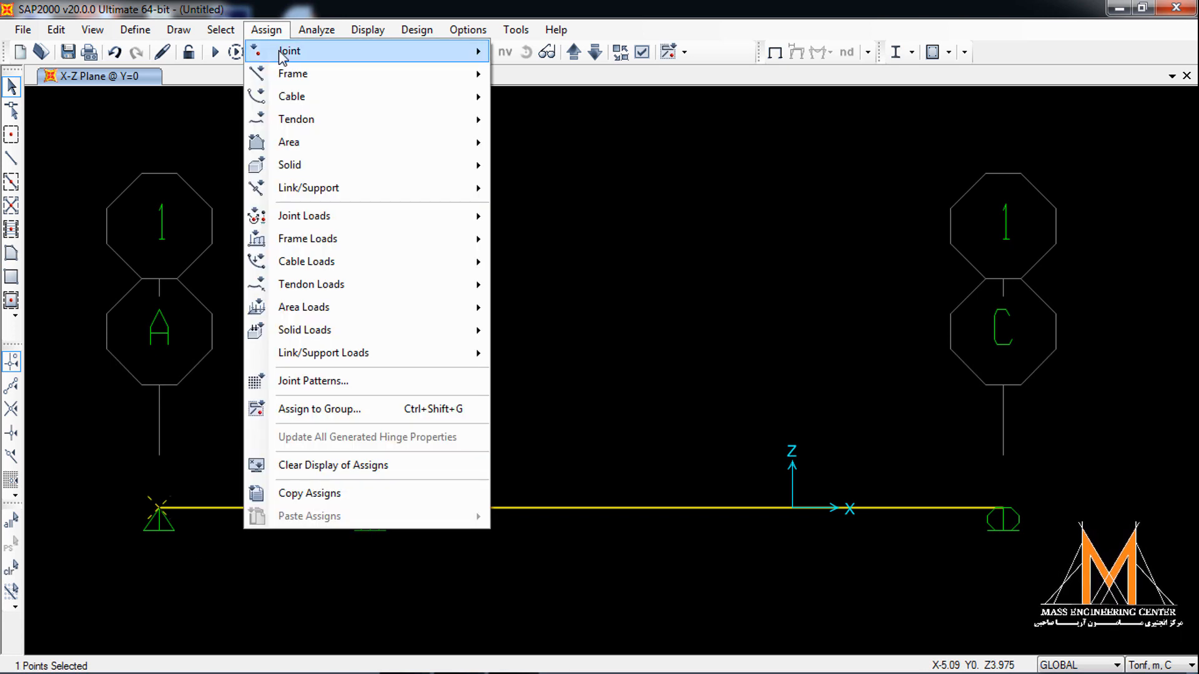
mouse_move(381, 51)
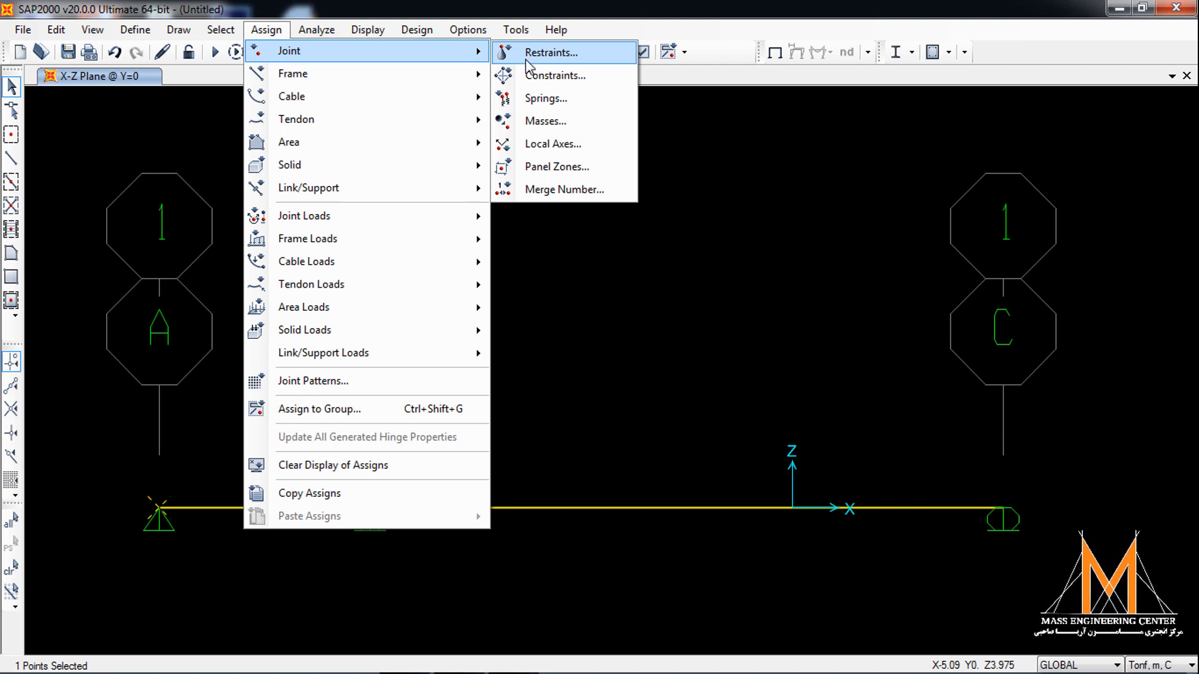
click(549, 52)
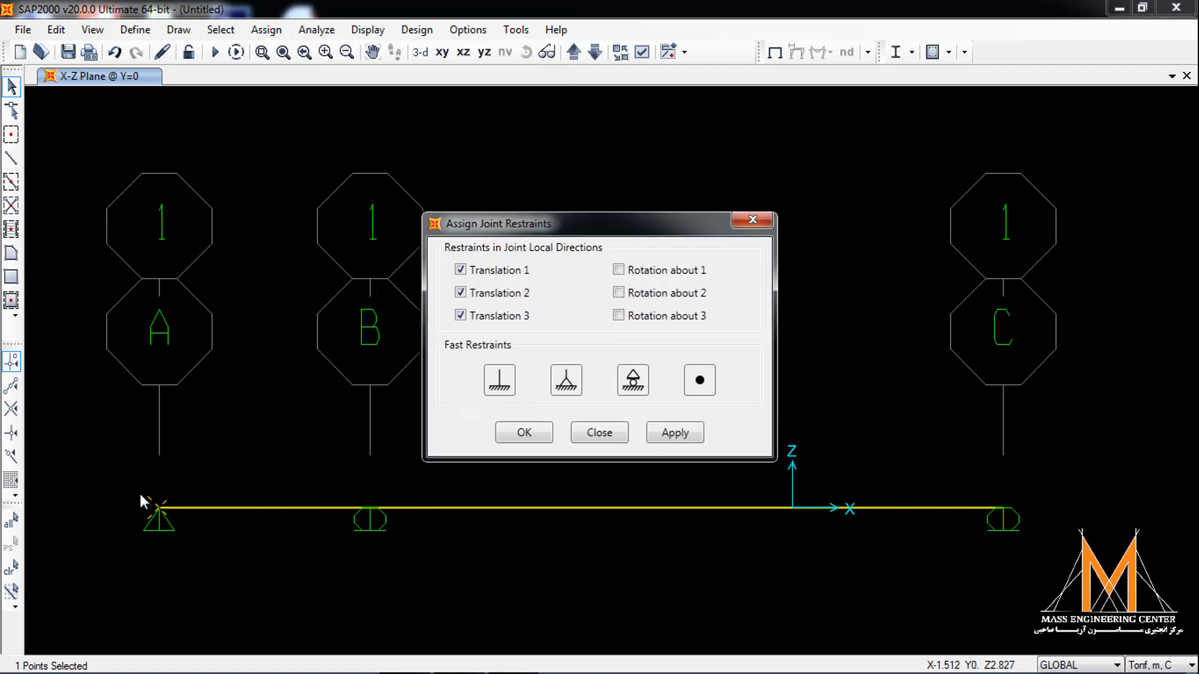
click(699, 382)
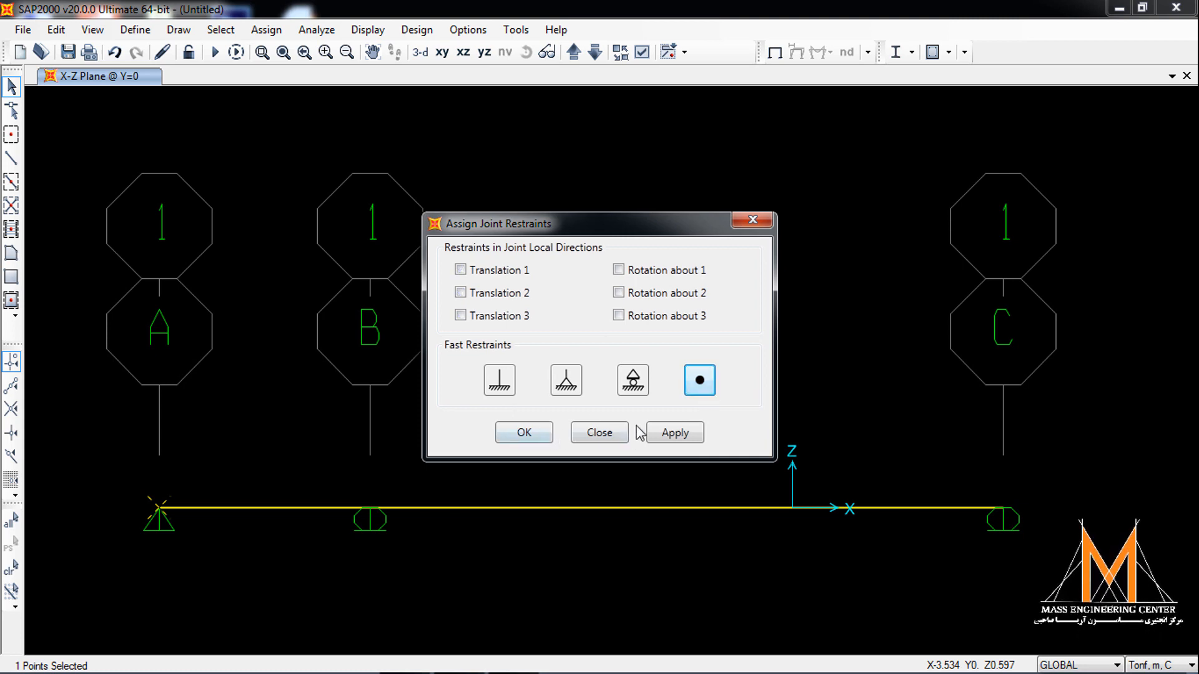
click(668, 430)
click(515, 433)
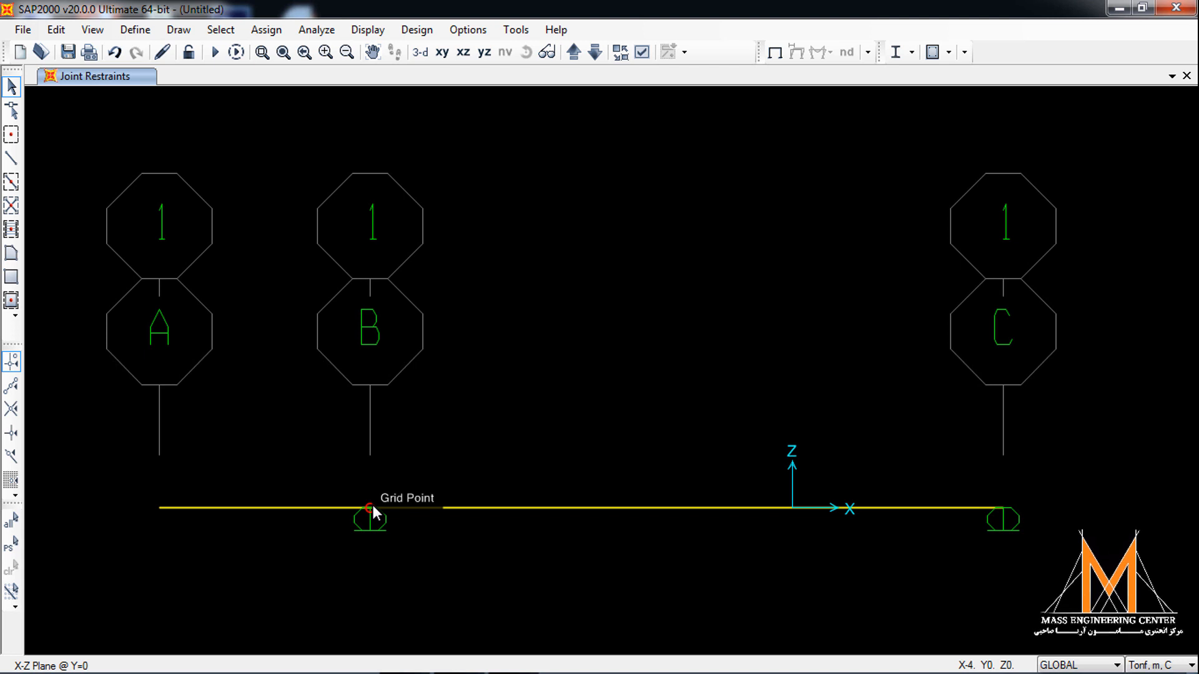
Step: Assign a pinned support to the joint at grid B, restraining translations 1, 2 and 3
click(373, 506)
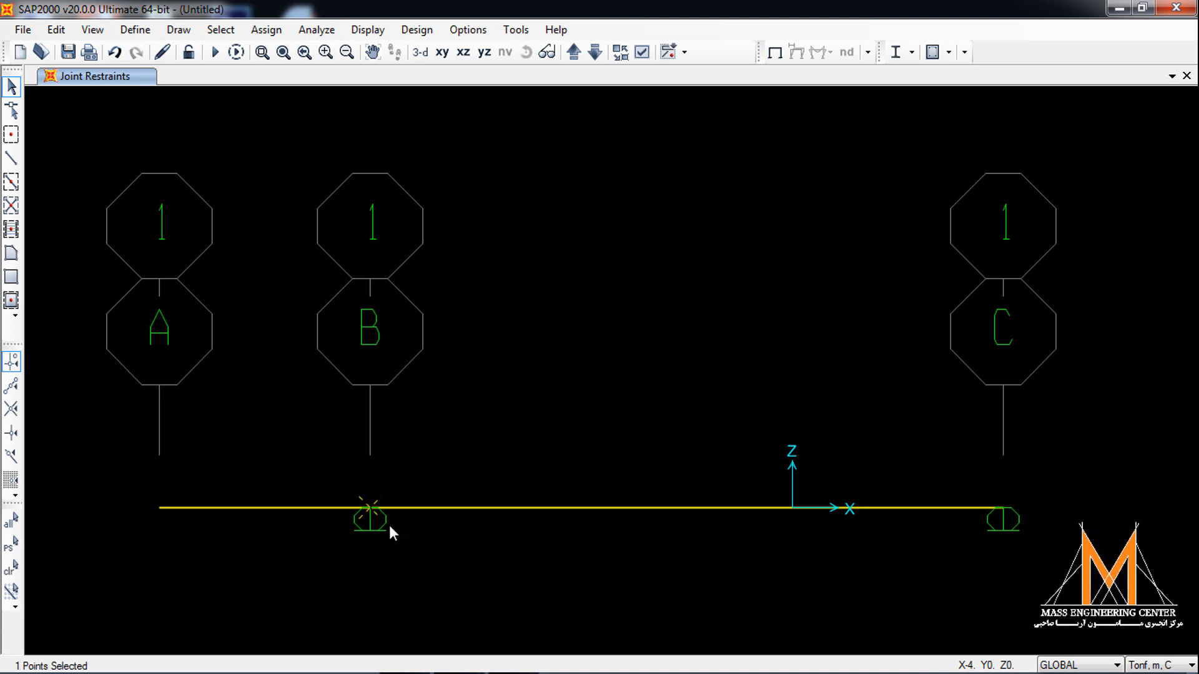
click(259, 30)
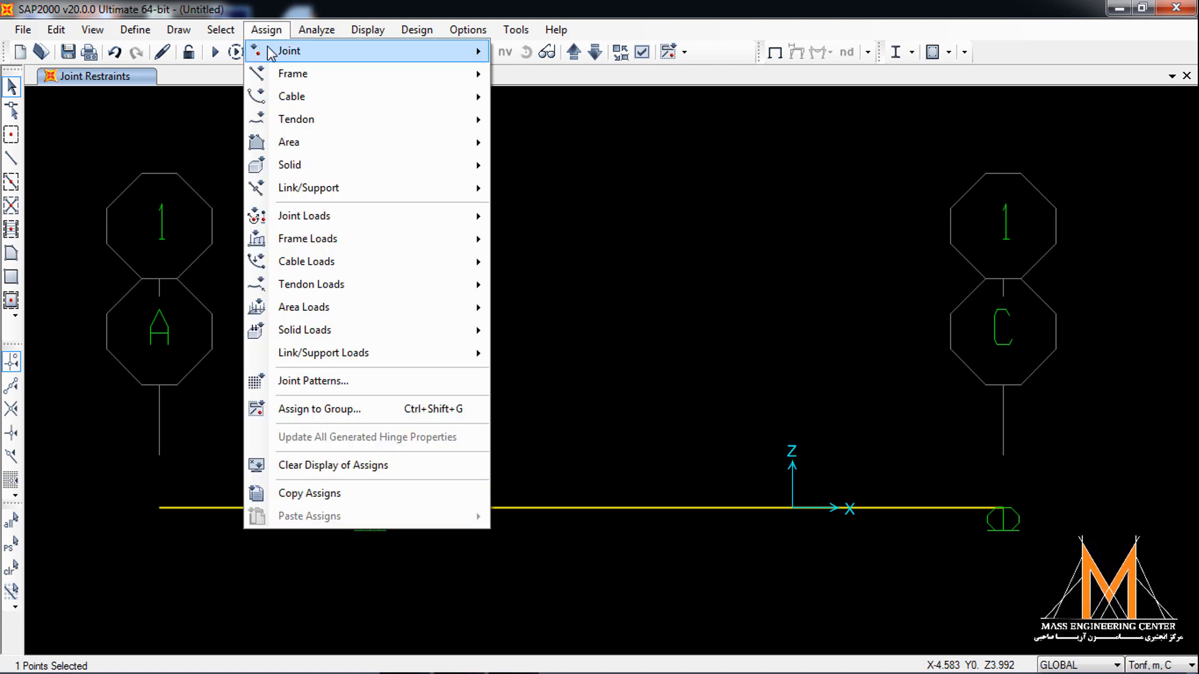
mouse_move(460, 51)
click(518, 50)
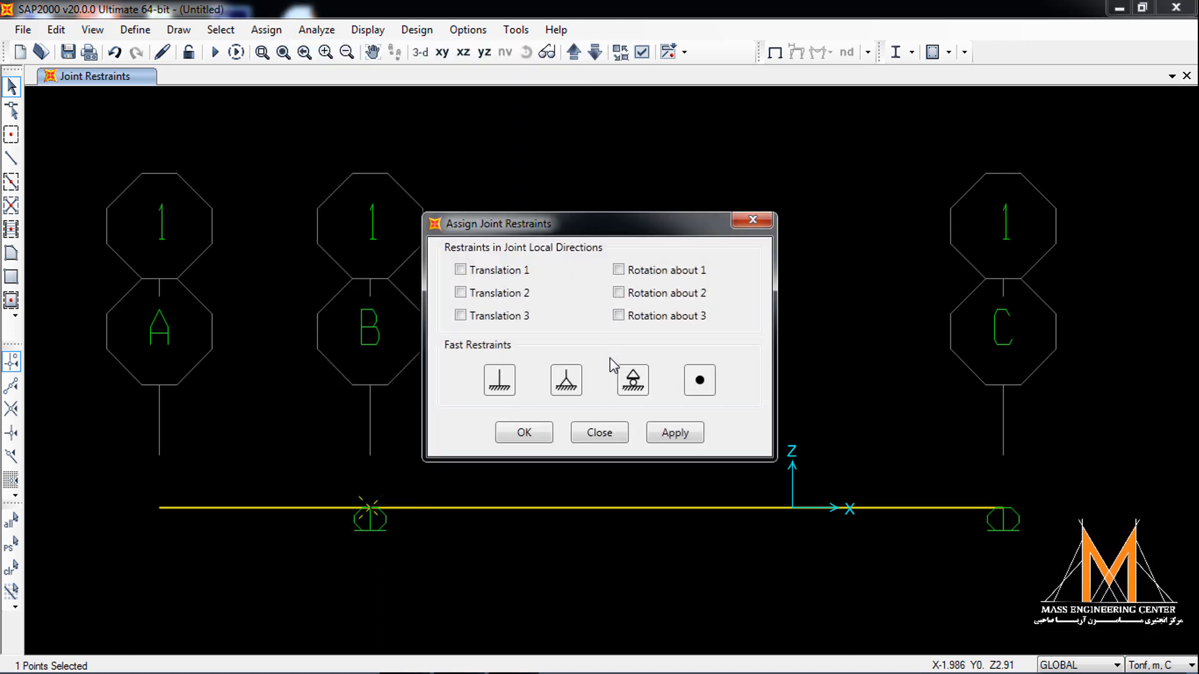
click(574, 391)
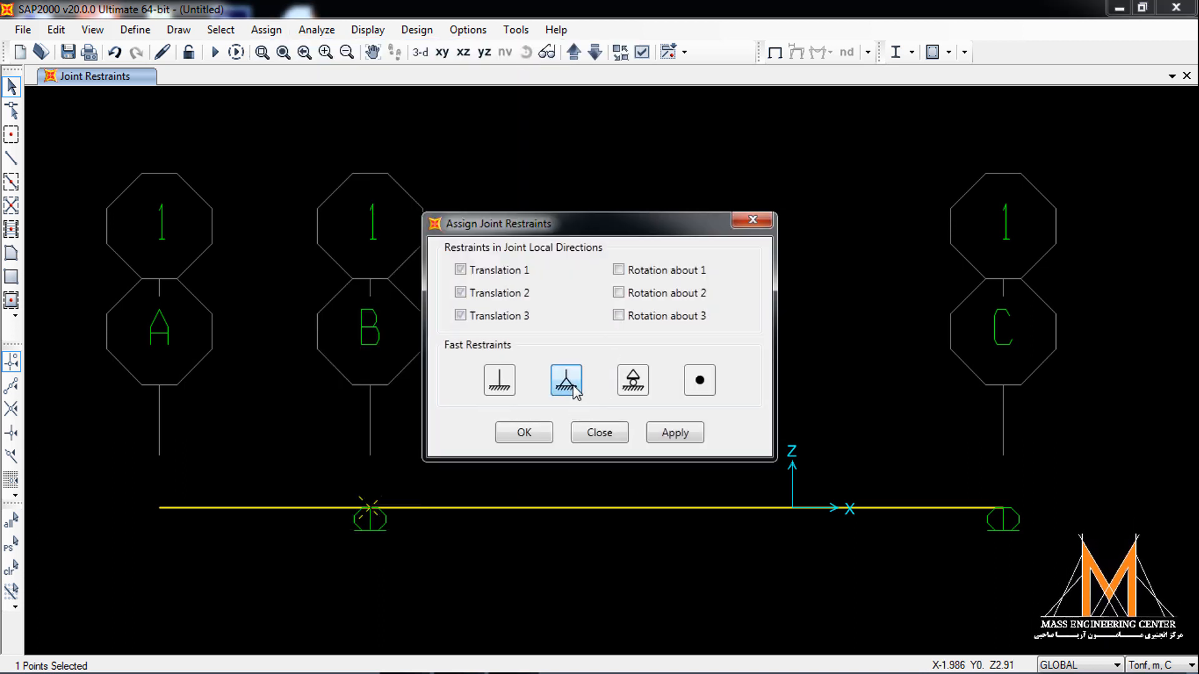
click(693, 434)
click(538, 432)
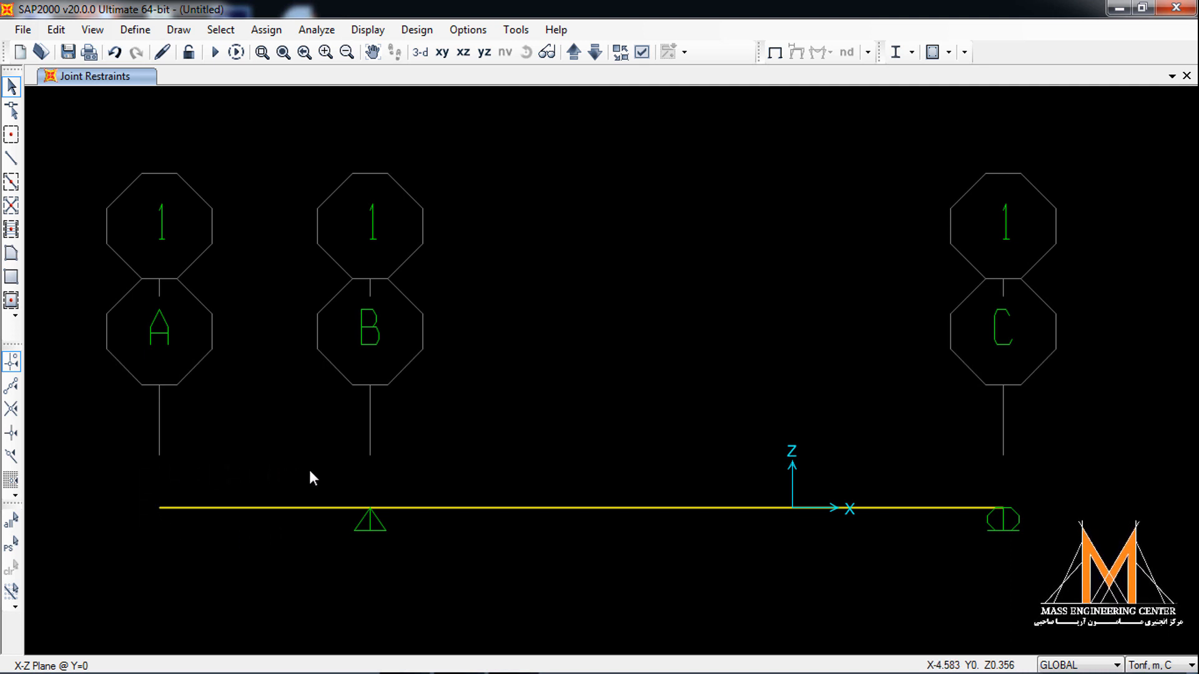
Step: Set the DEAD load pattern's self weight multiplier to 0
click(135, 30)
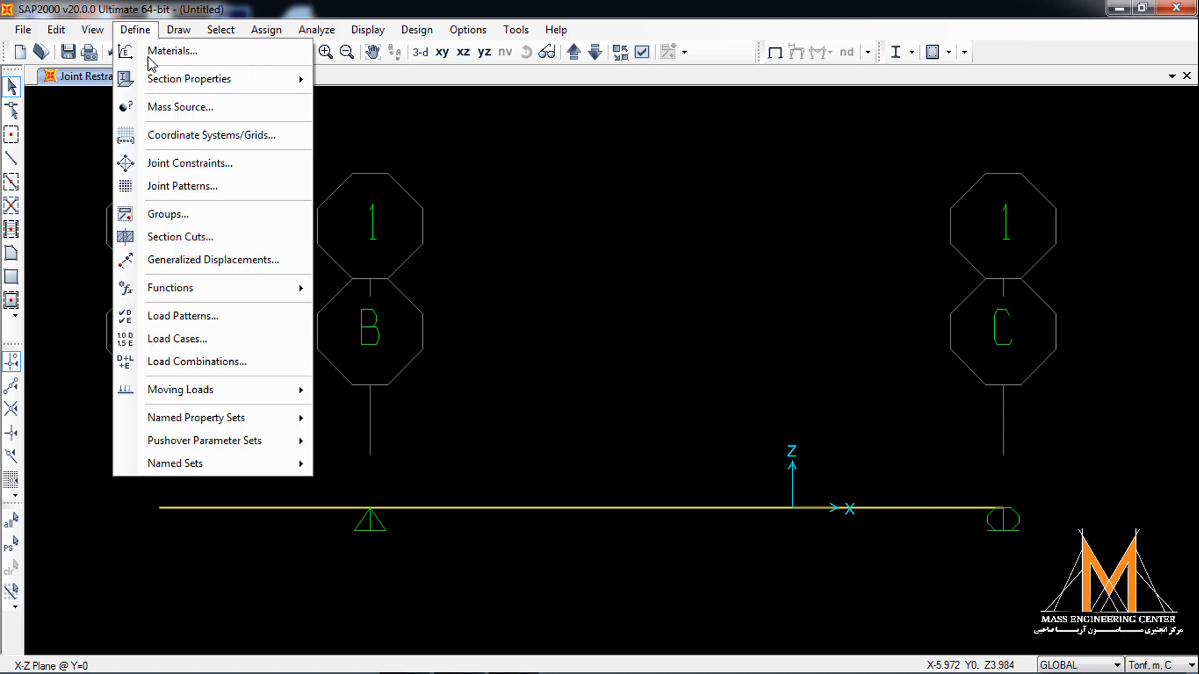
click(206, 315)
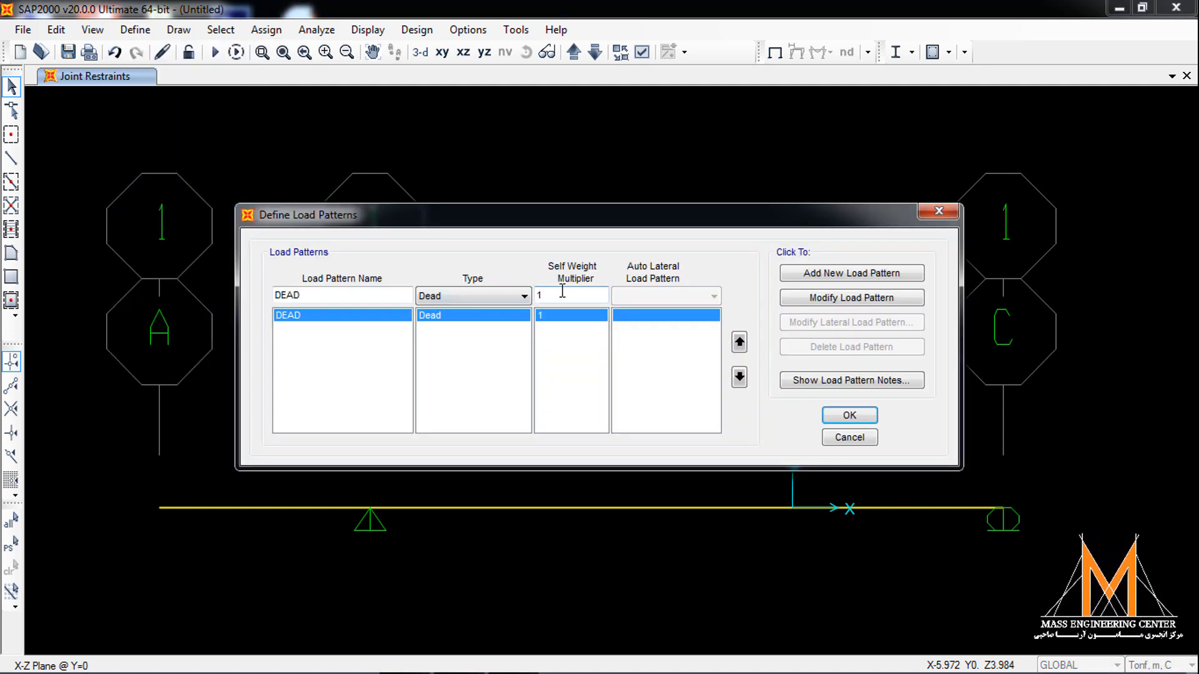
drag(553, 295, 466, 293)
text(0)
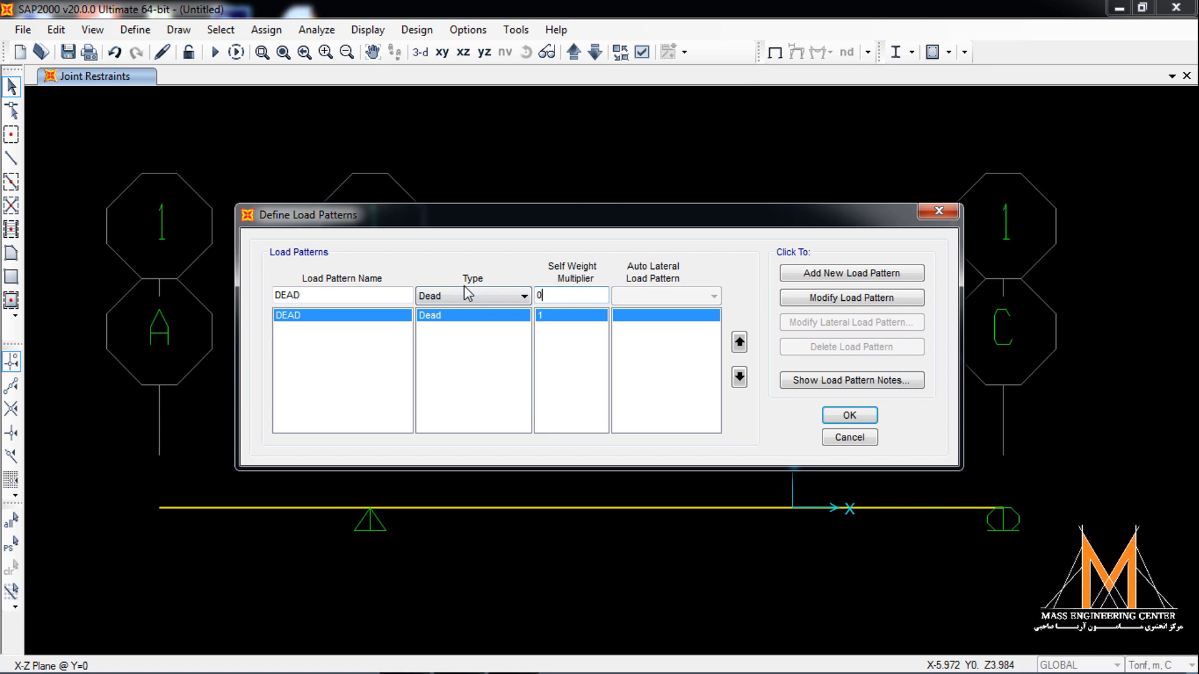
click(840, 297)
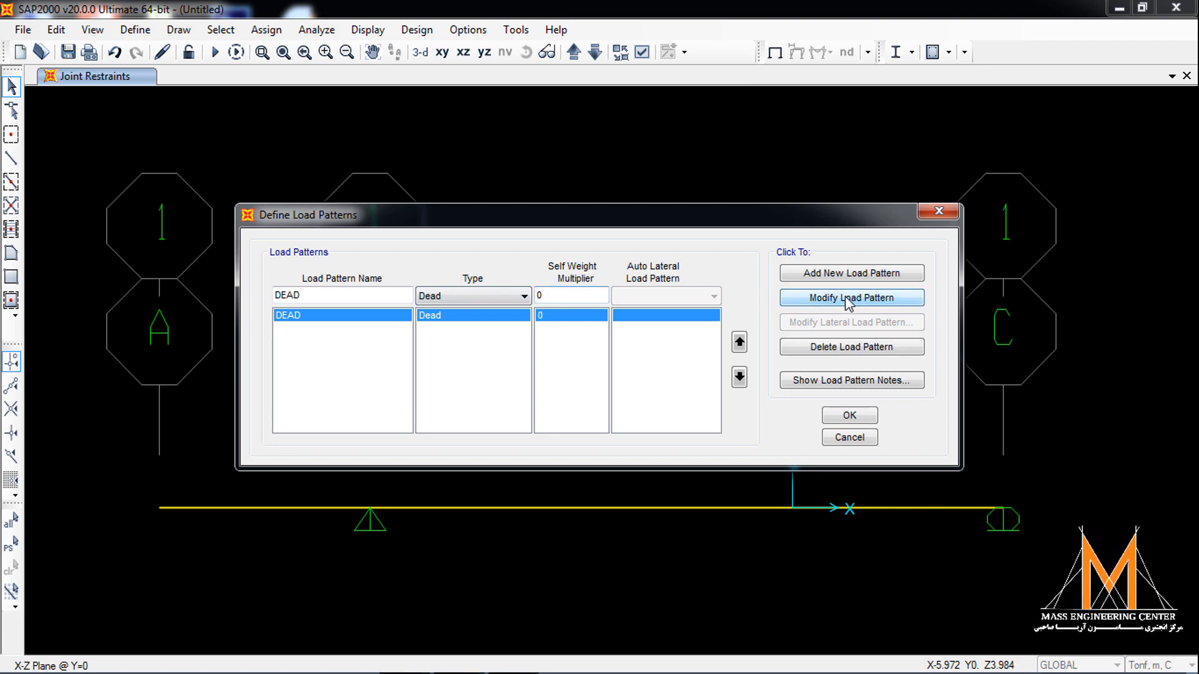
click(853, 415)
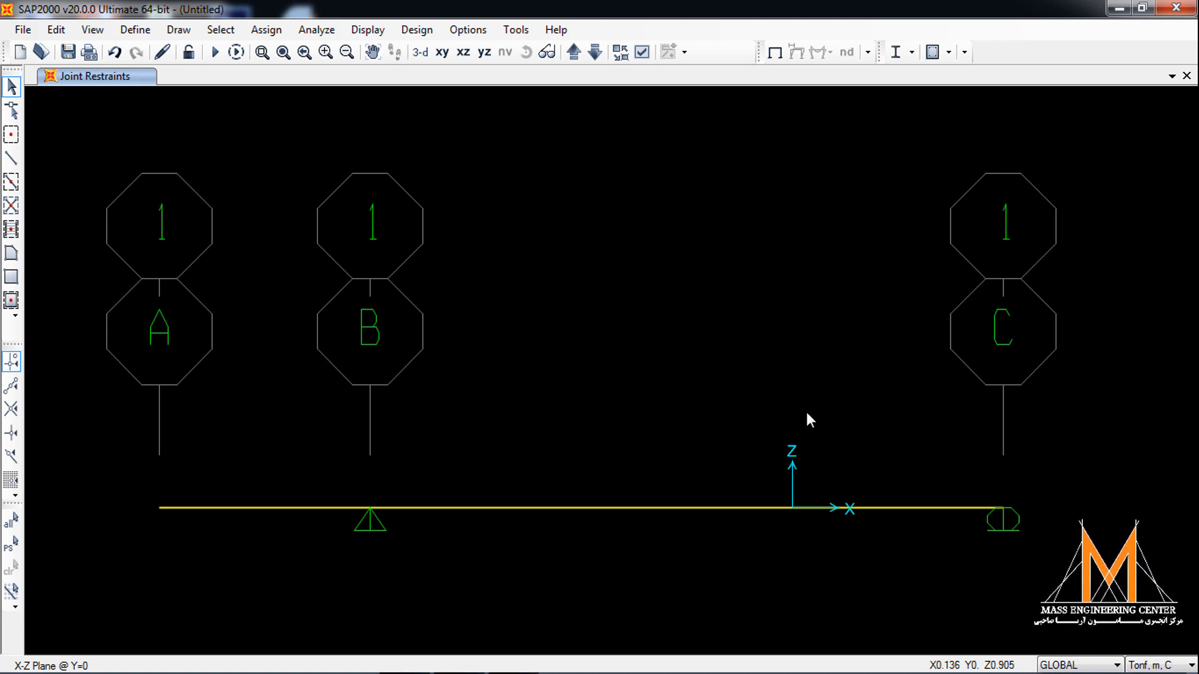
Step: Add an 8 tonf/m uniform DEAD gravity load to the span between grids B and C, leaving the trapezoidal load entries as they are
drag(807, 410, 554, 551)
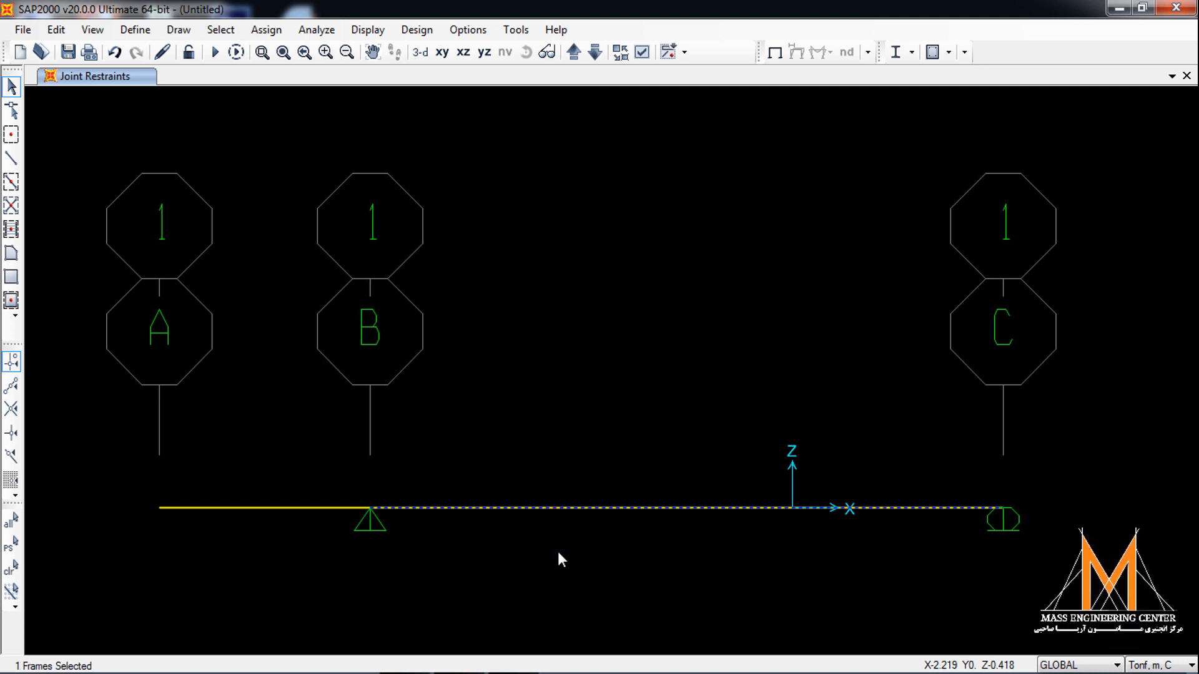
click(266, 30)
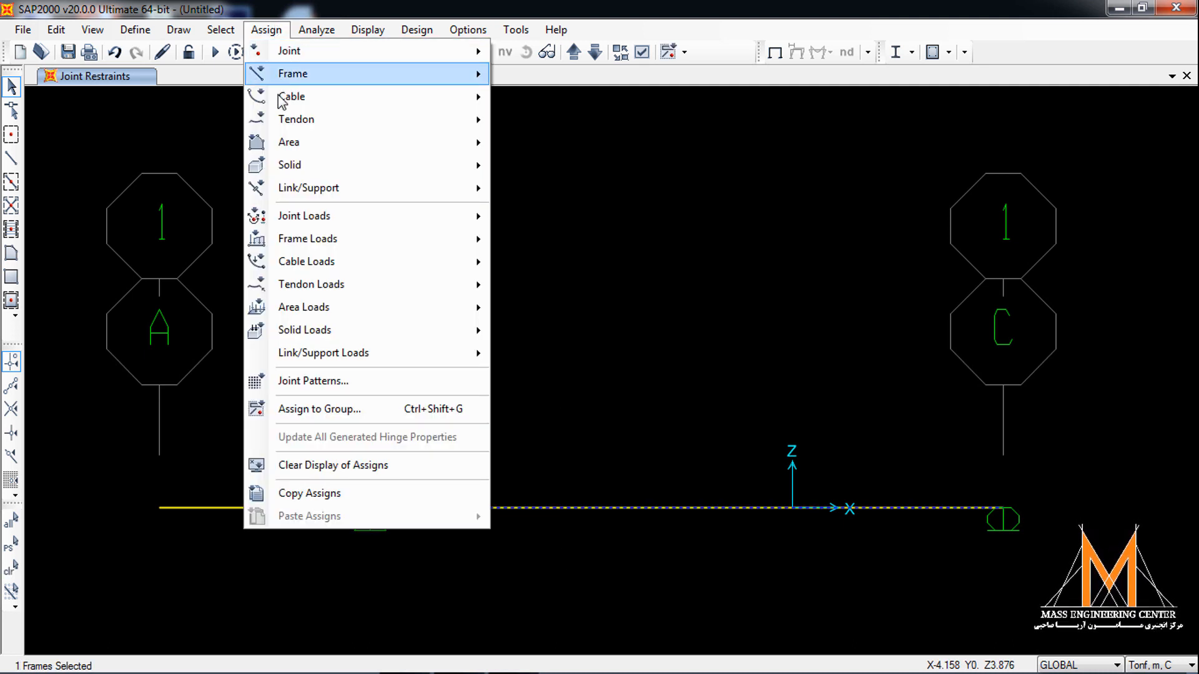
mouse_move(429, 241)
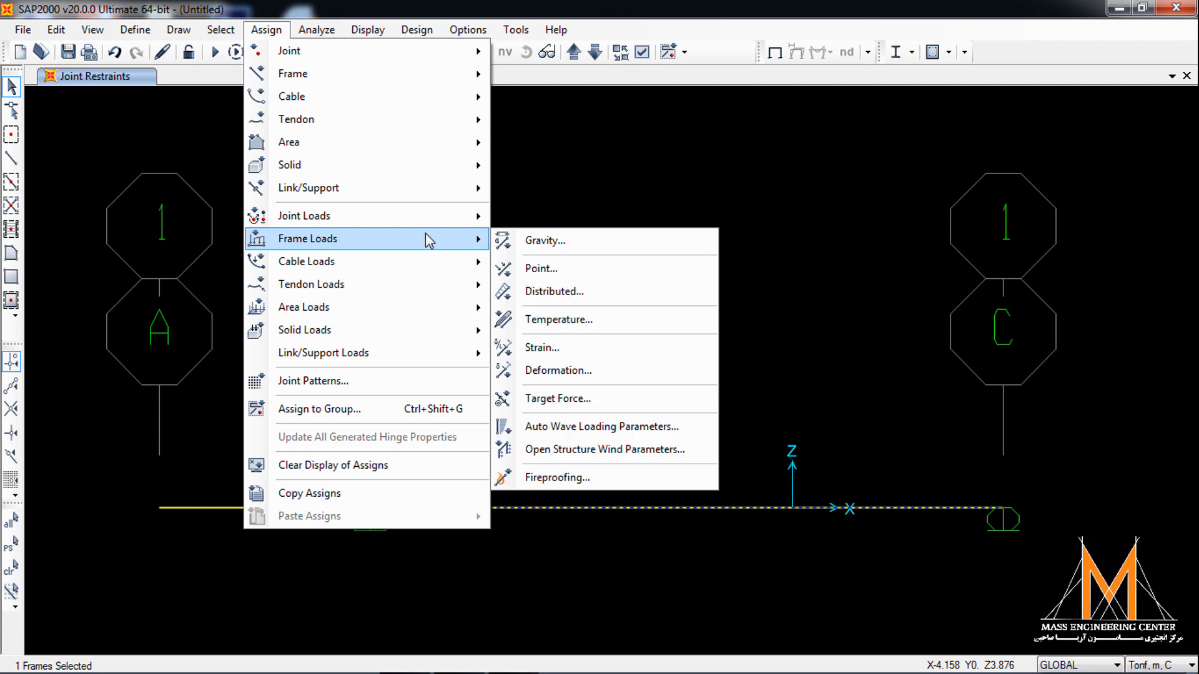
click(552, 291)
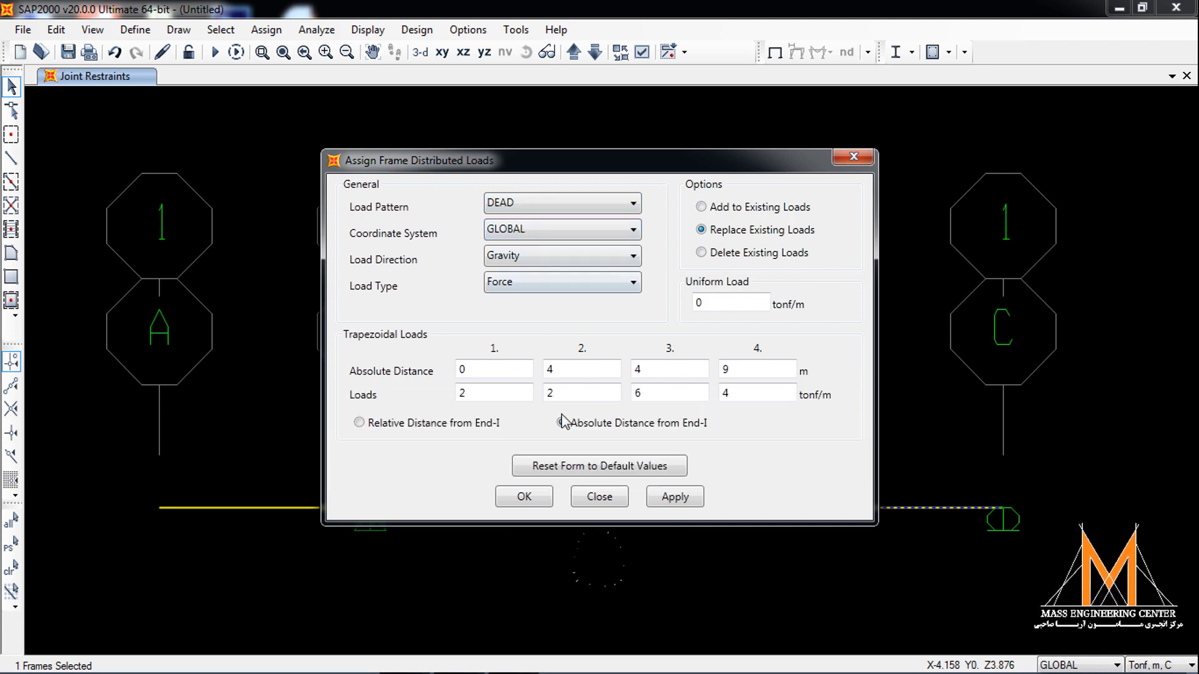
click(728, 212)
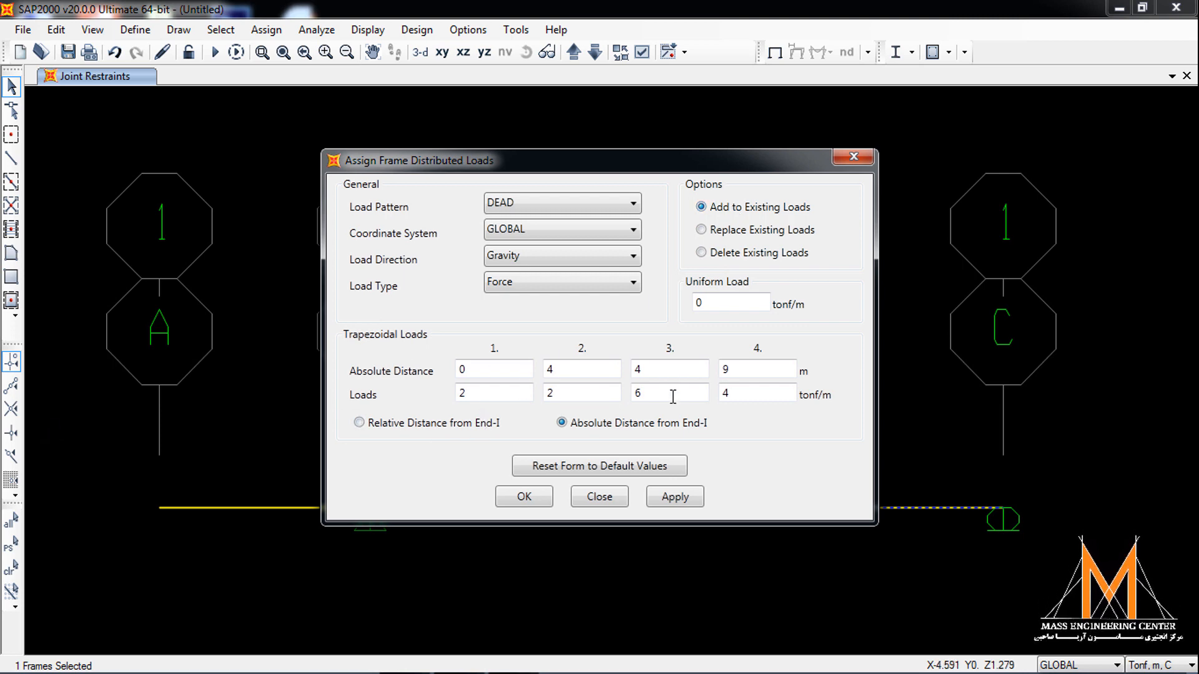
drag(663, 160, 676, 103)
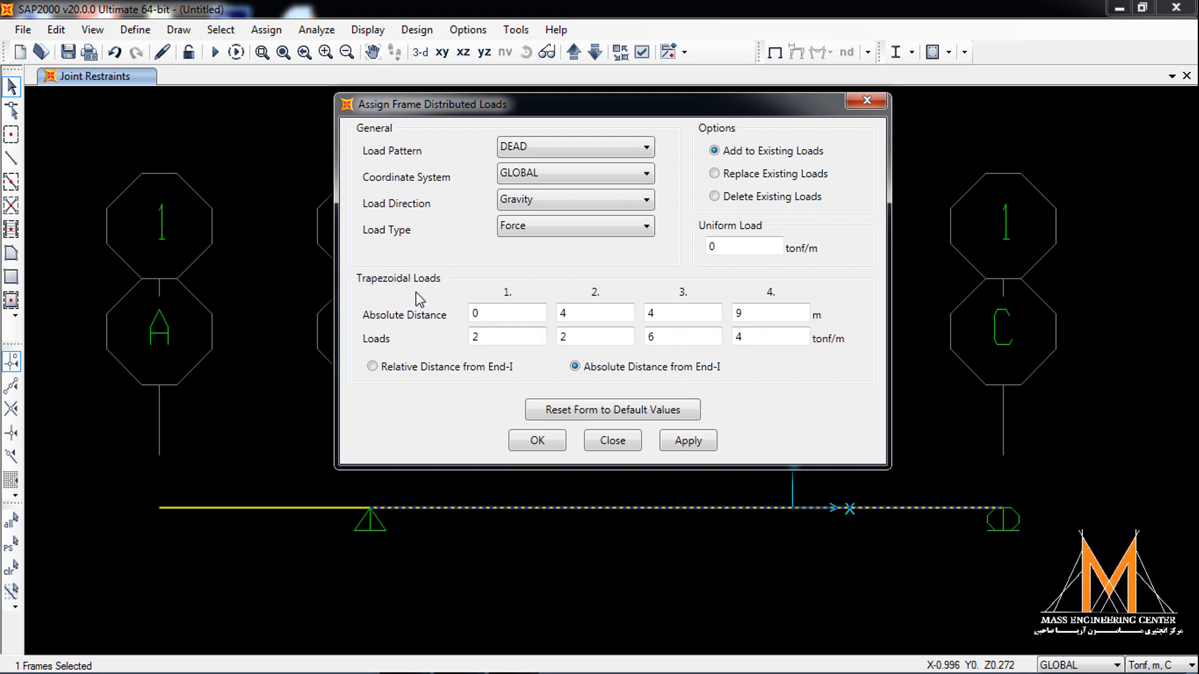
double_click(749, 241)
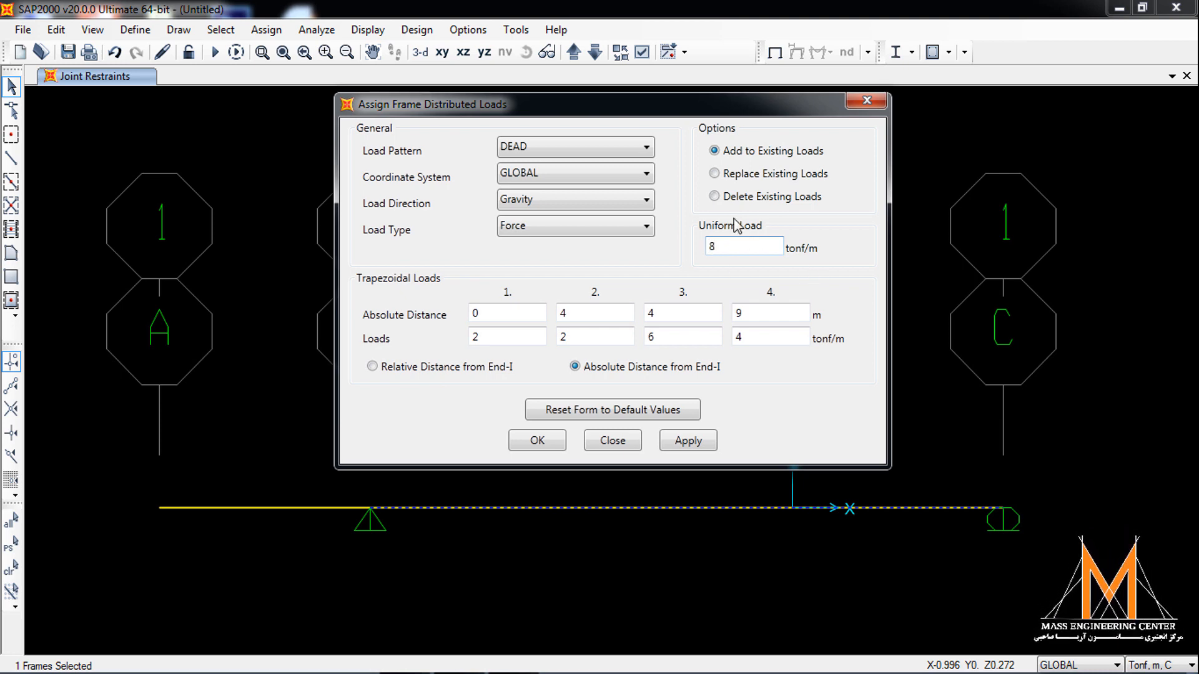
click(702, 442)
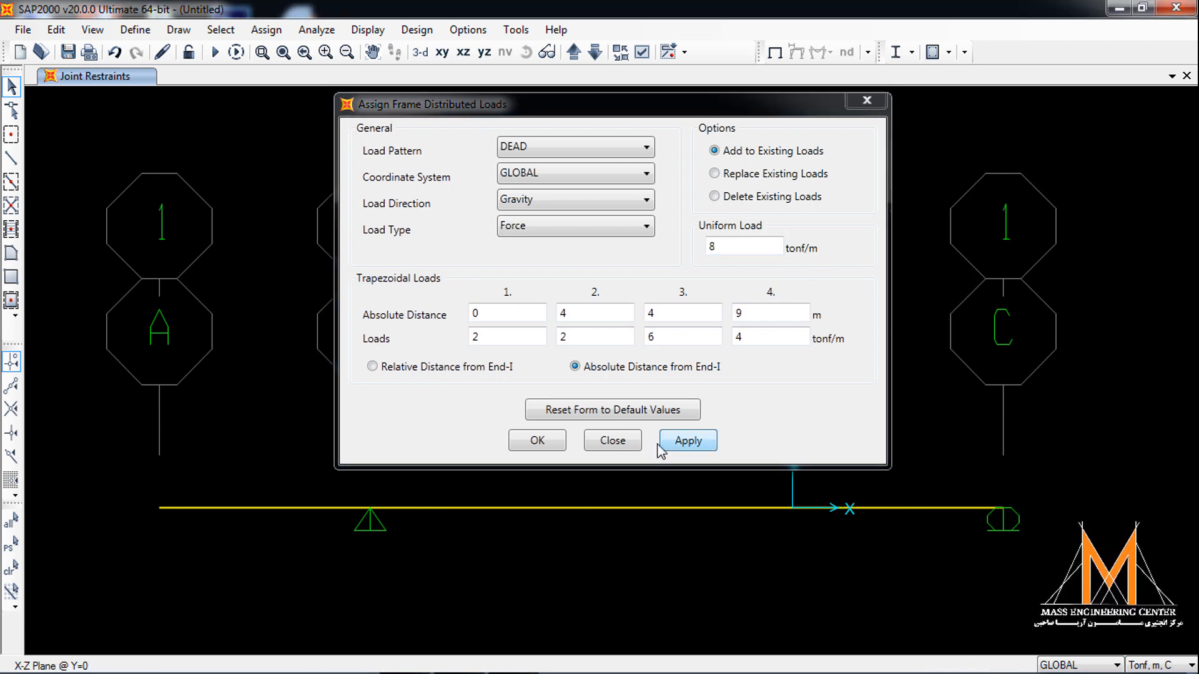
click(536, 440)
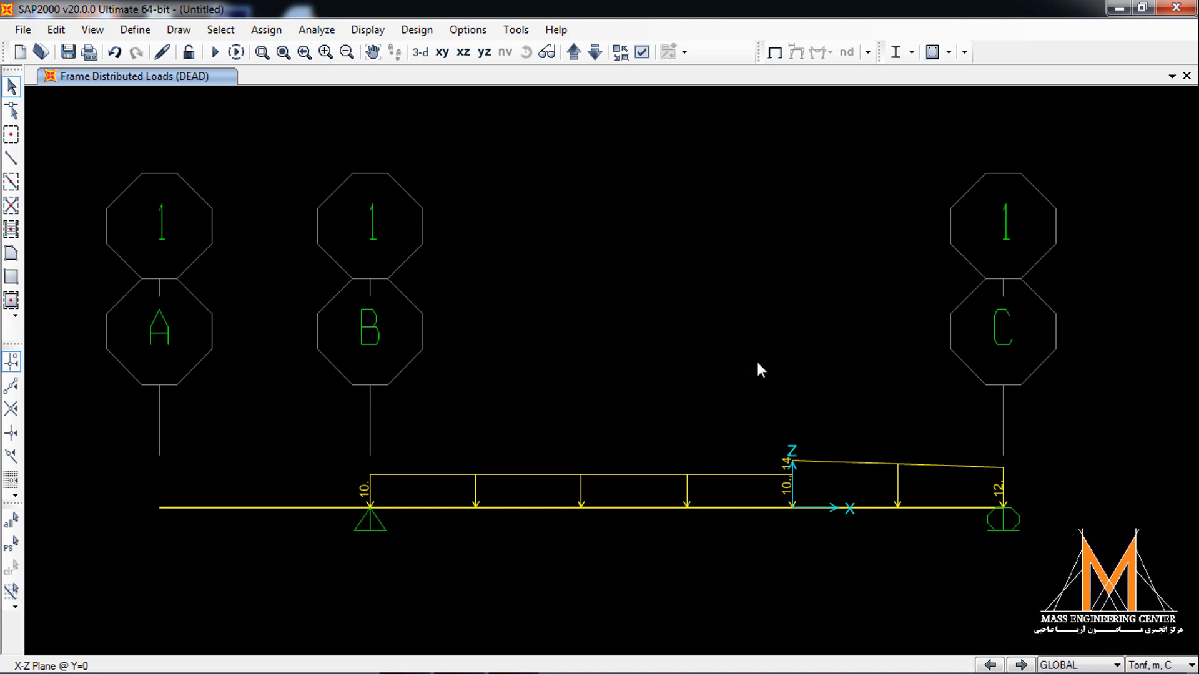
Step: Reset the distributed load form to defaults and replace the B–C span's loads with a uniform DEAD gravity load of 8 tonf/m
drag(758, 364, 565, 569)
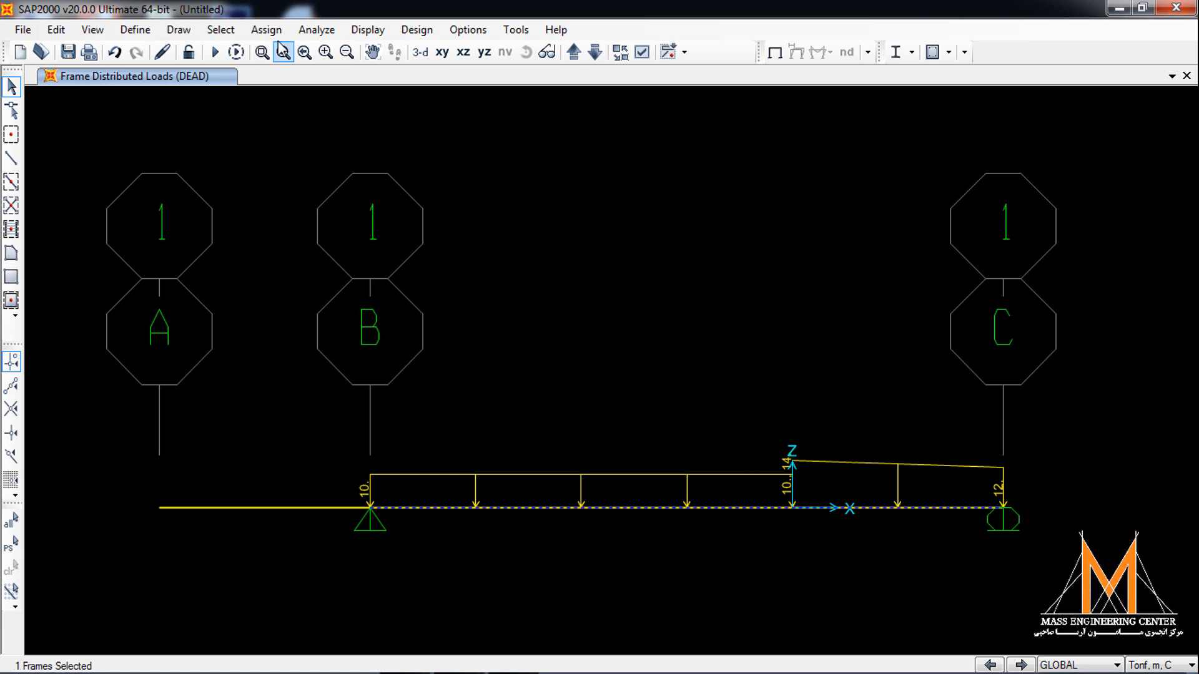
click(266, 30)
mouse_move(380, 240)
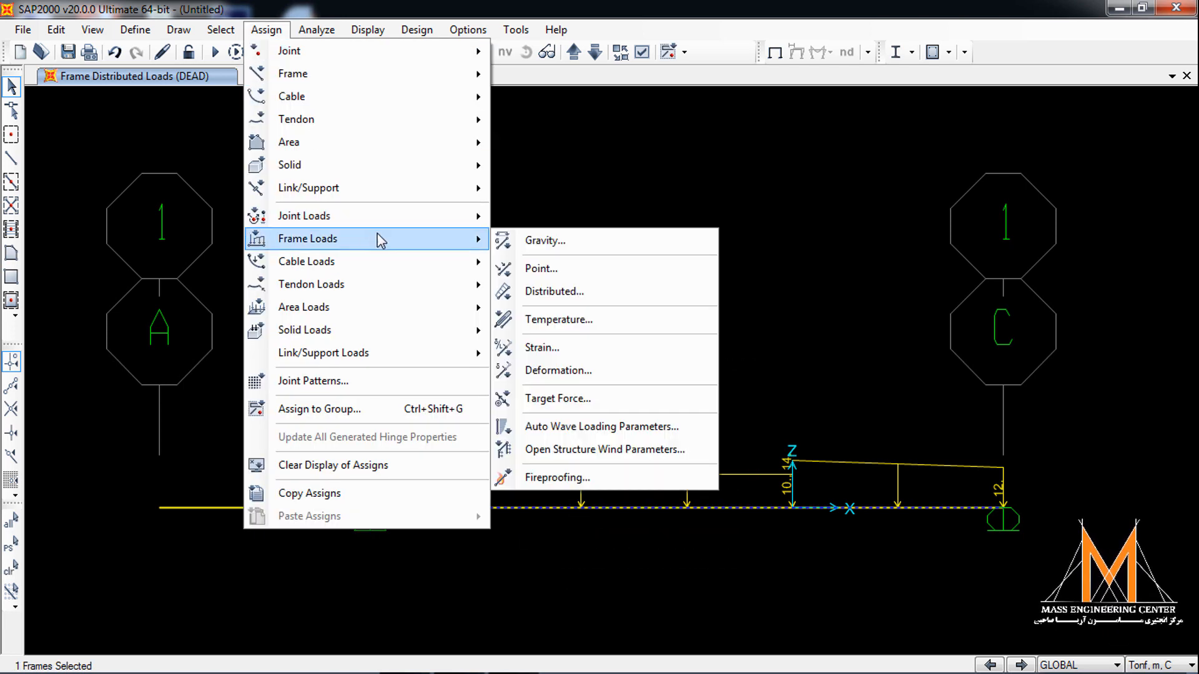
click(551, 291)
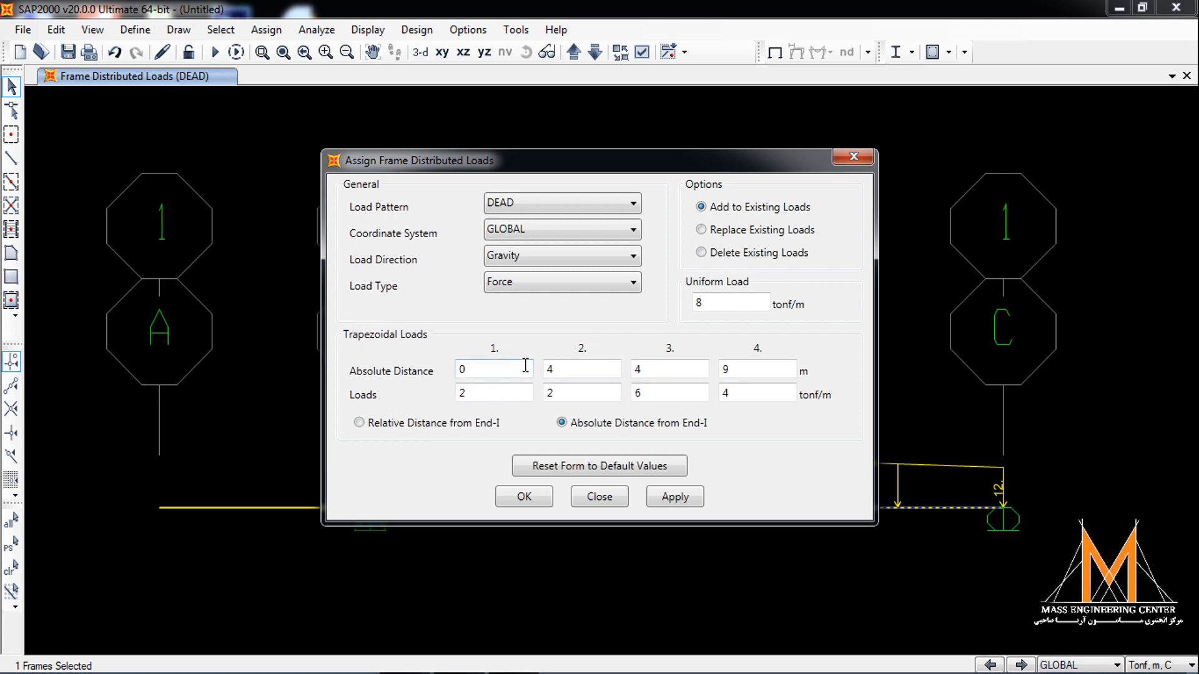
click(752, 389)
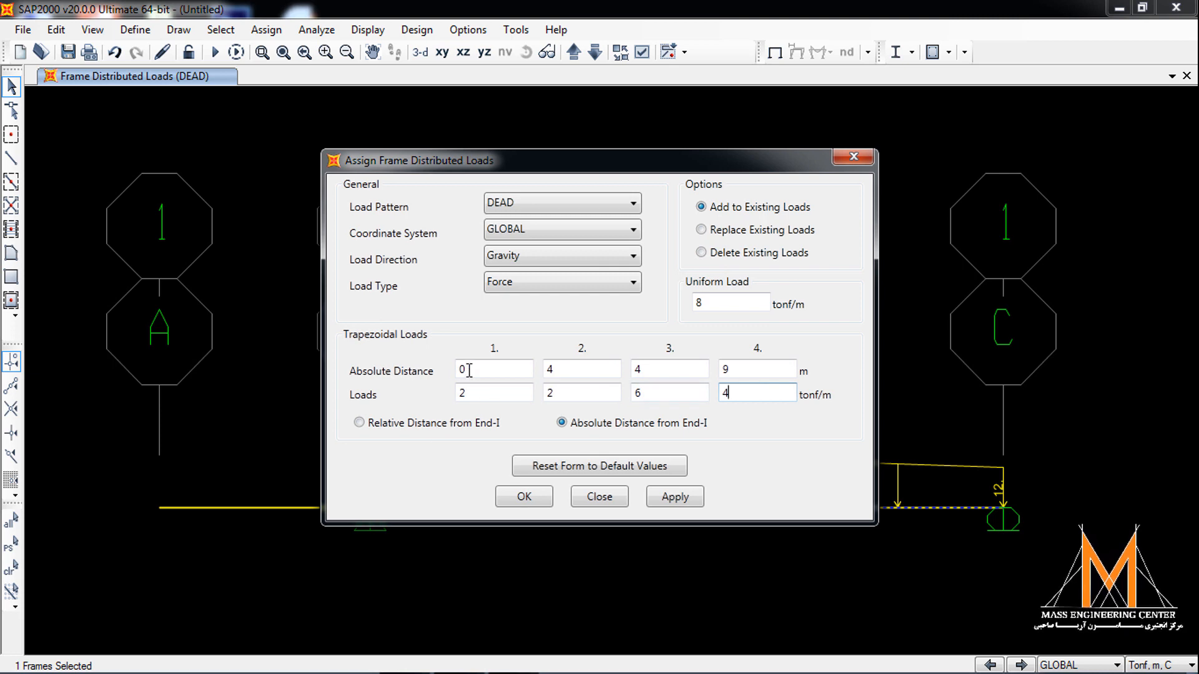
click(586, 468)
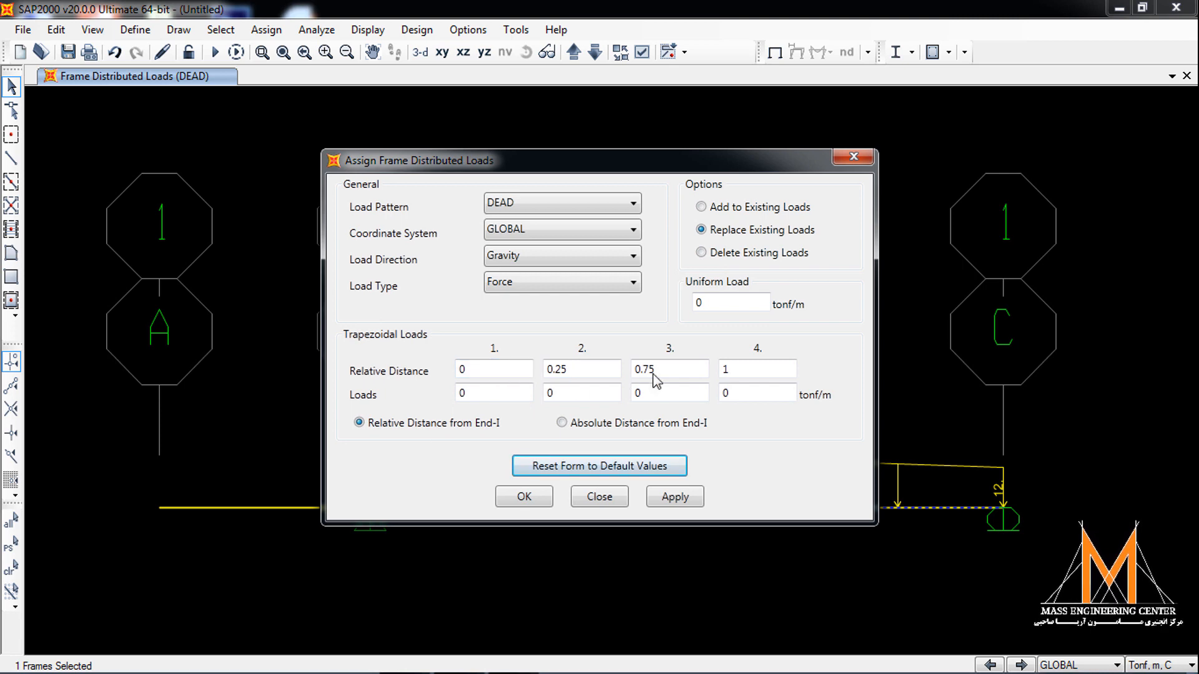
double_click(718, 306)
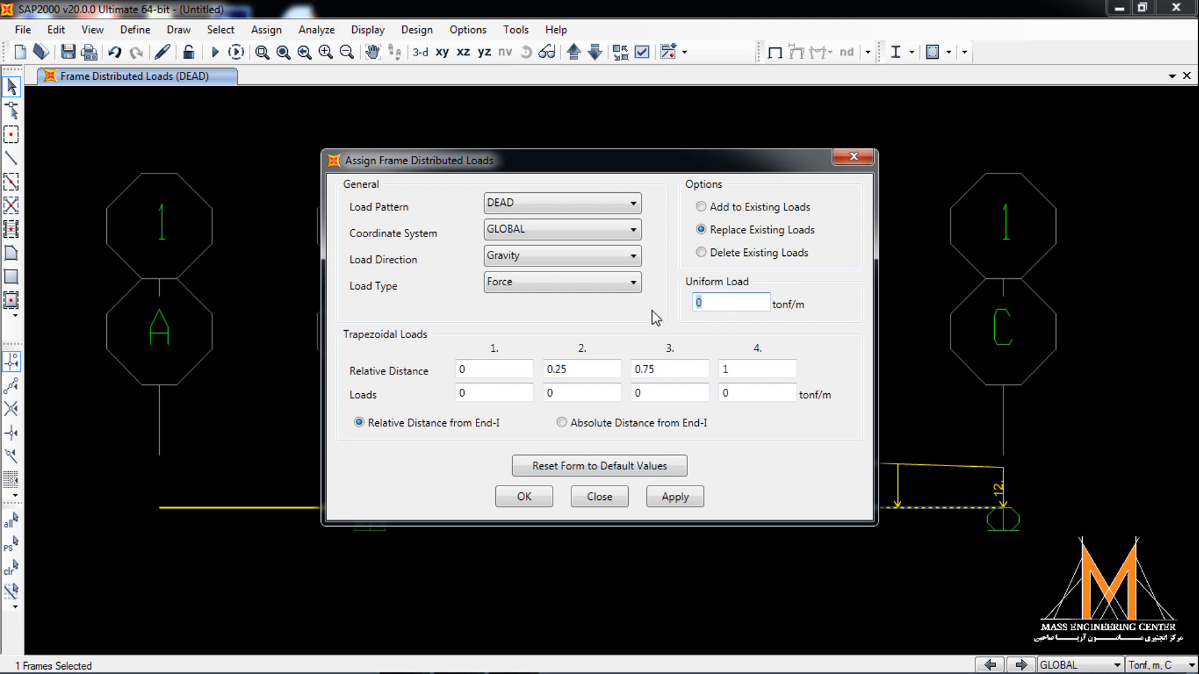
text(8)
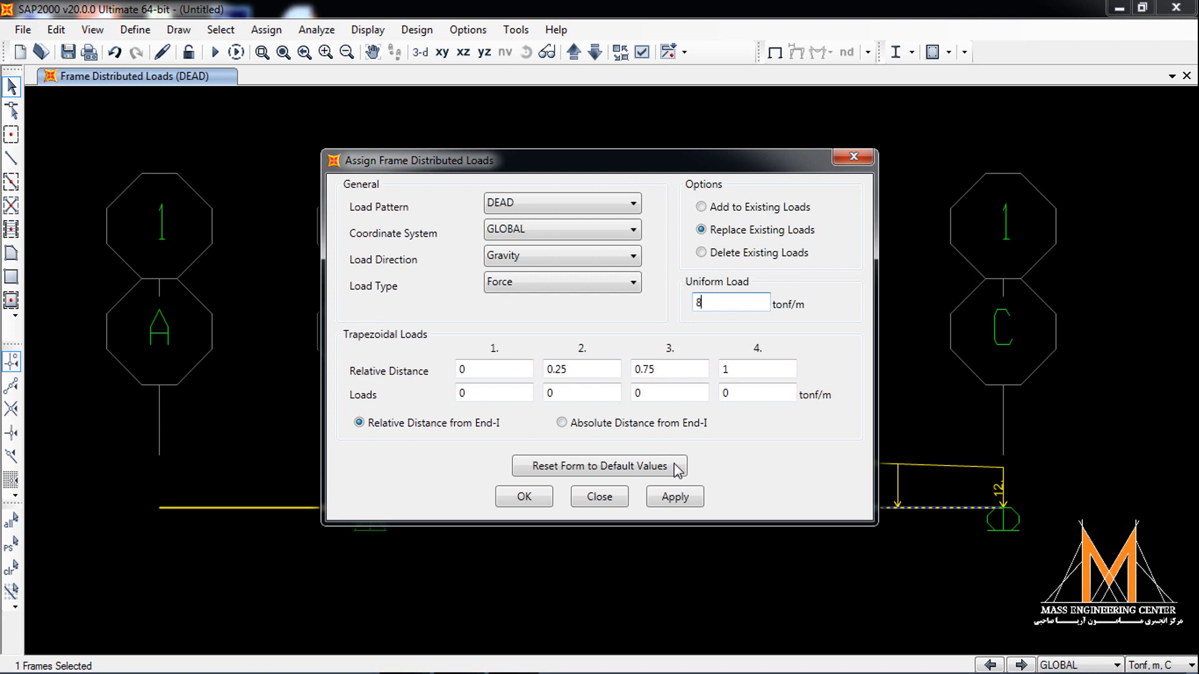
click(677, 498)
click(540, 494)
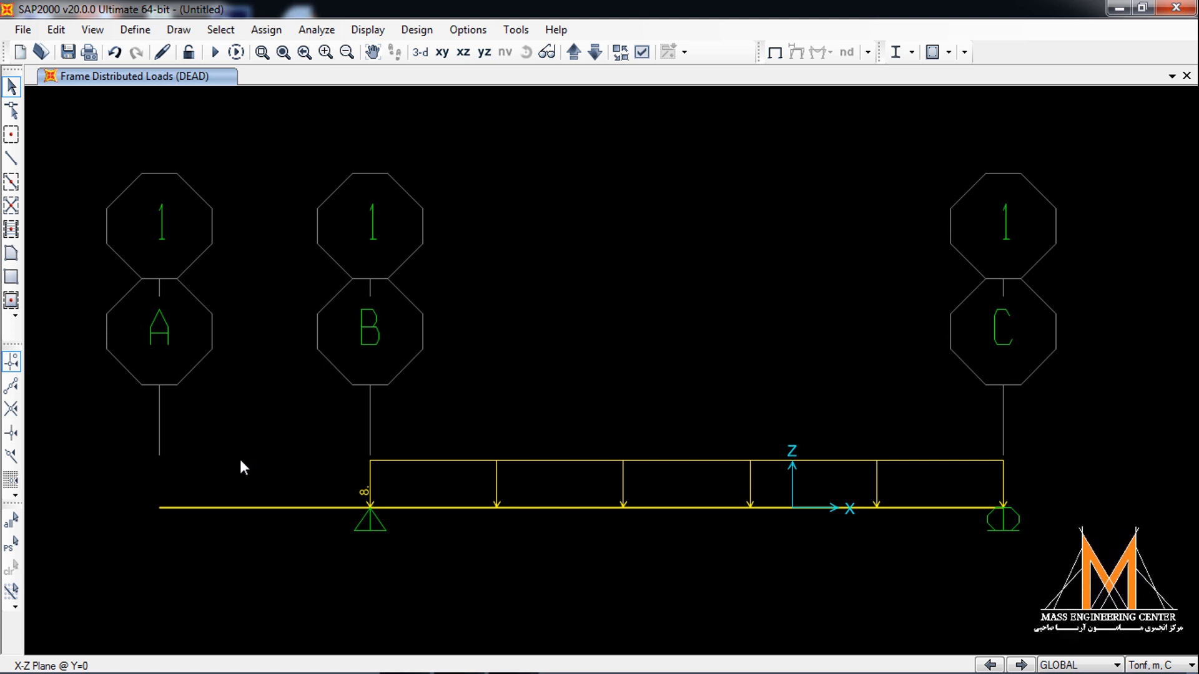
Step: Assign a 4 tonf DEAD gravity point load to the overhang between grids A and B at absolute distance 0 from End-I
drag(280, 433, 197, 542)
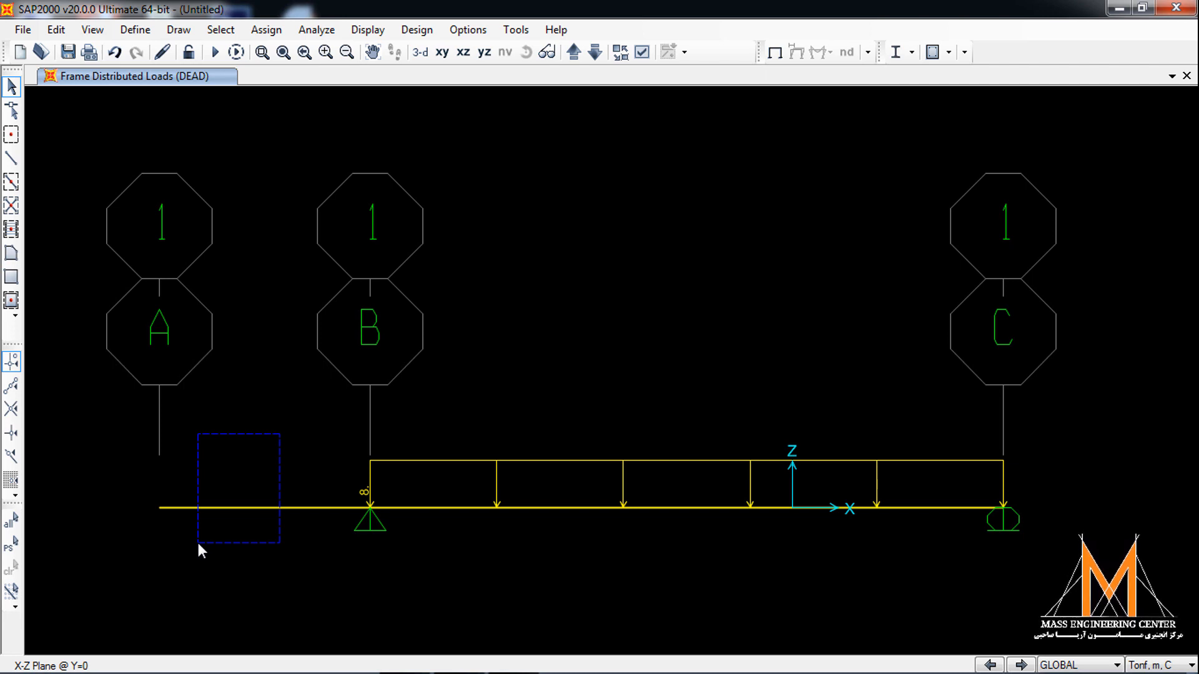
drag(197, 542, 197, 542)
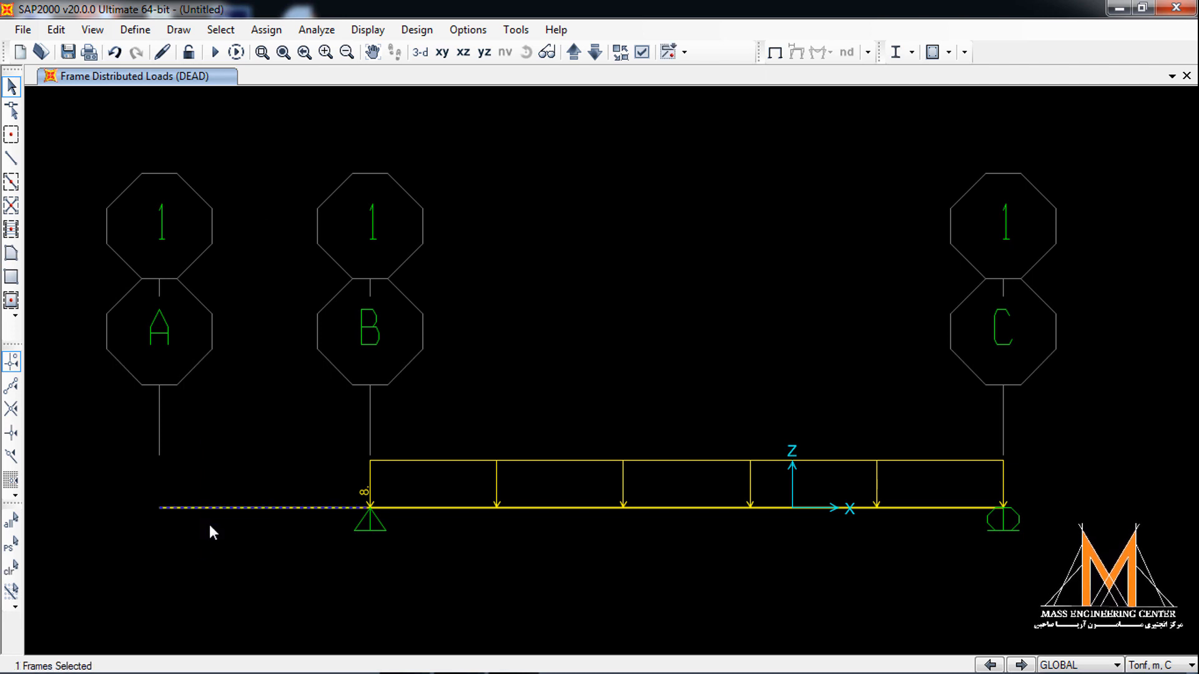
click(276, 33)
mouse_move(425, 239)
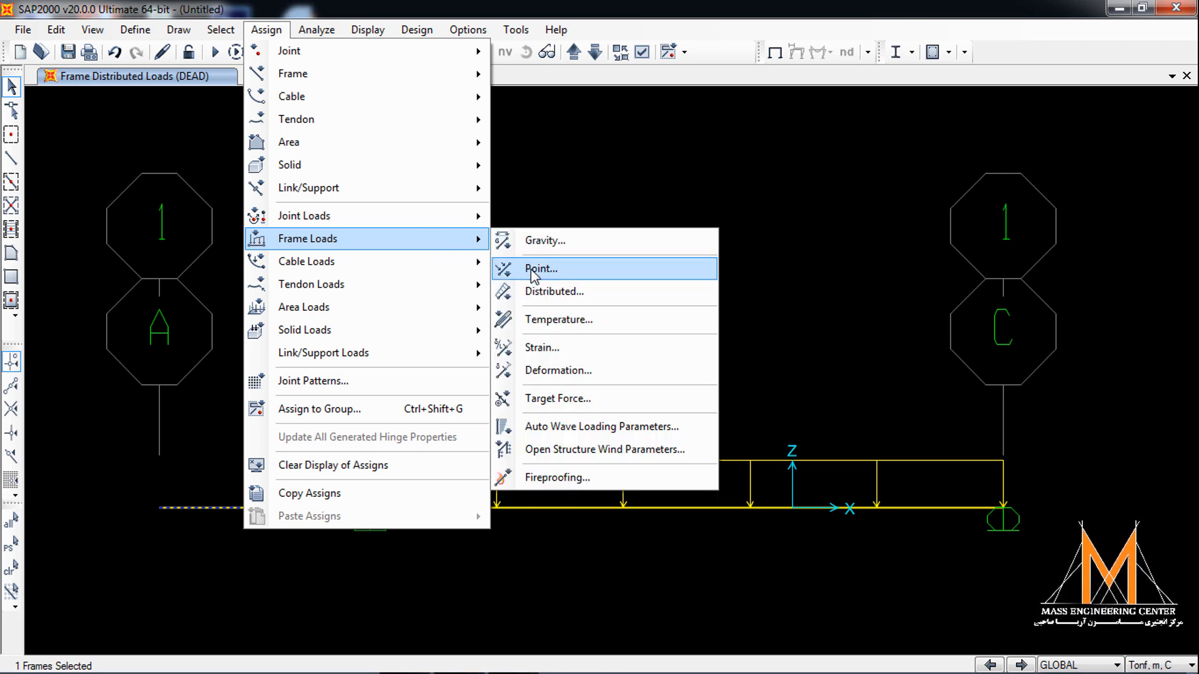
click(531, 272)
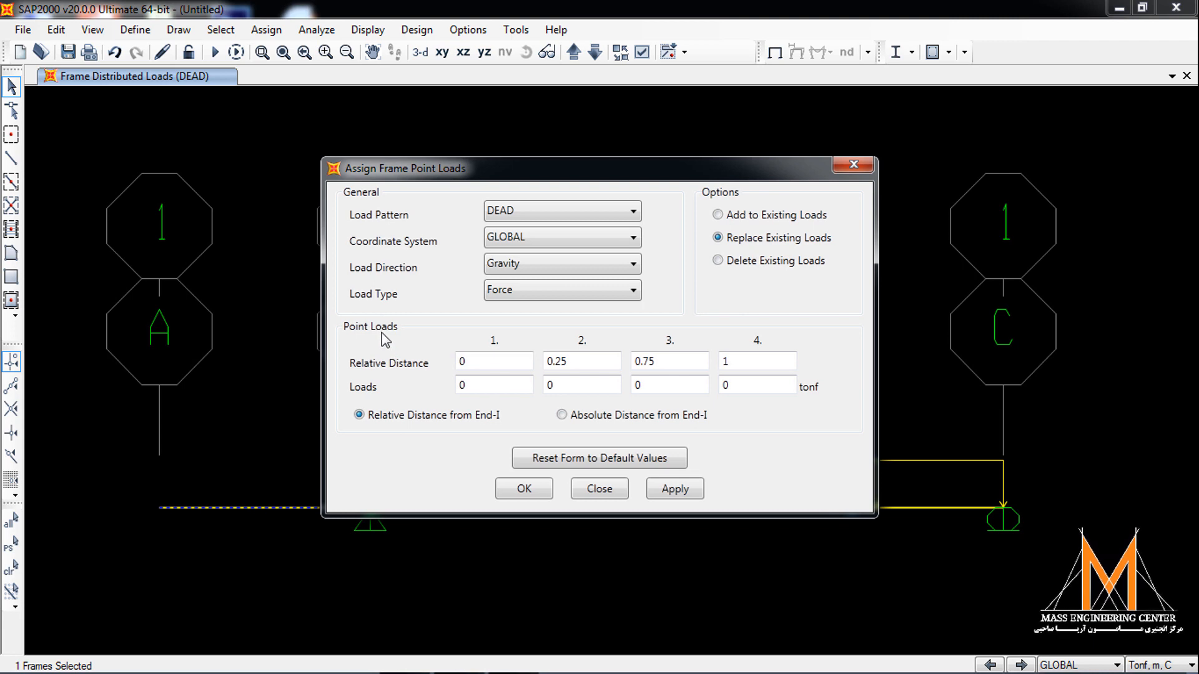
click(490, 362)
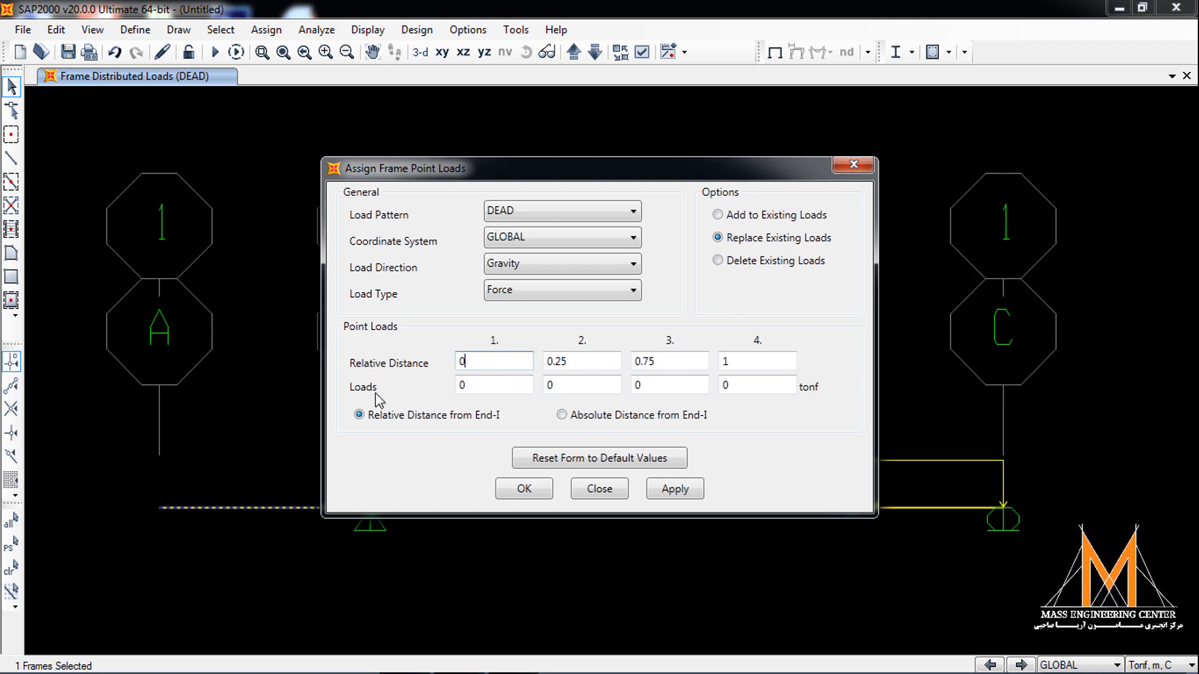
drag(484, 170, 527, 111)
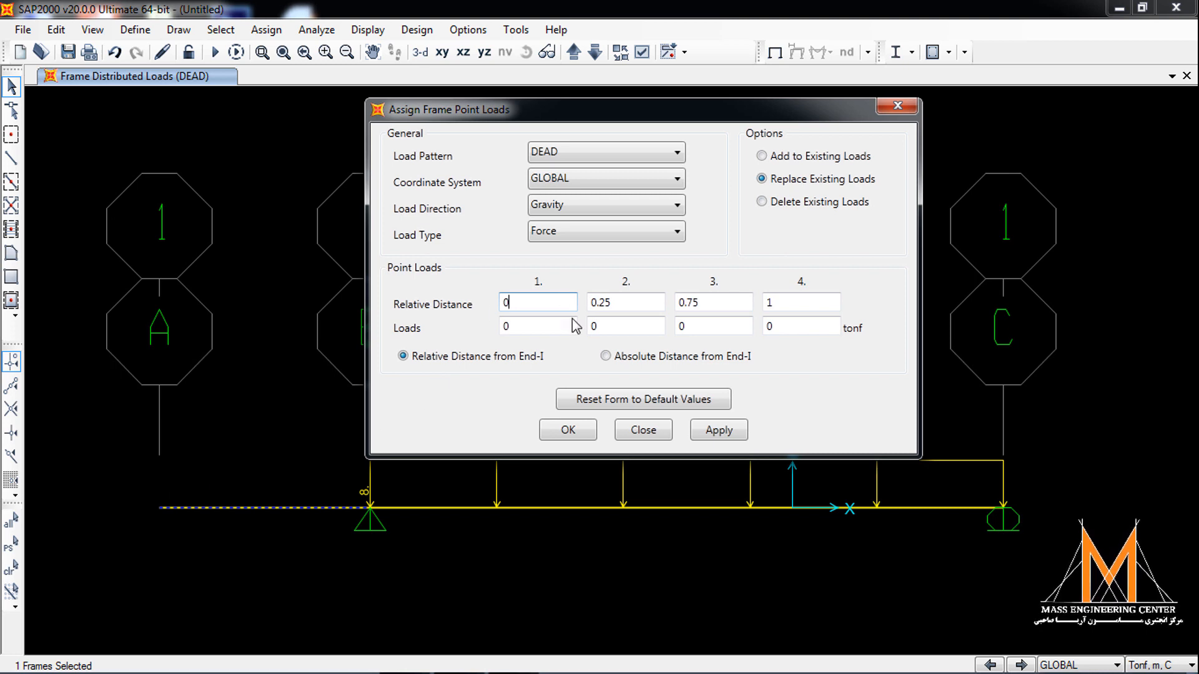
click(653, 357)
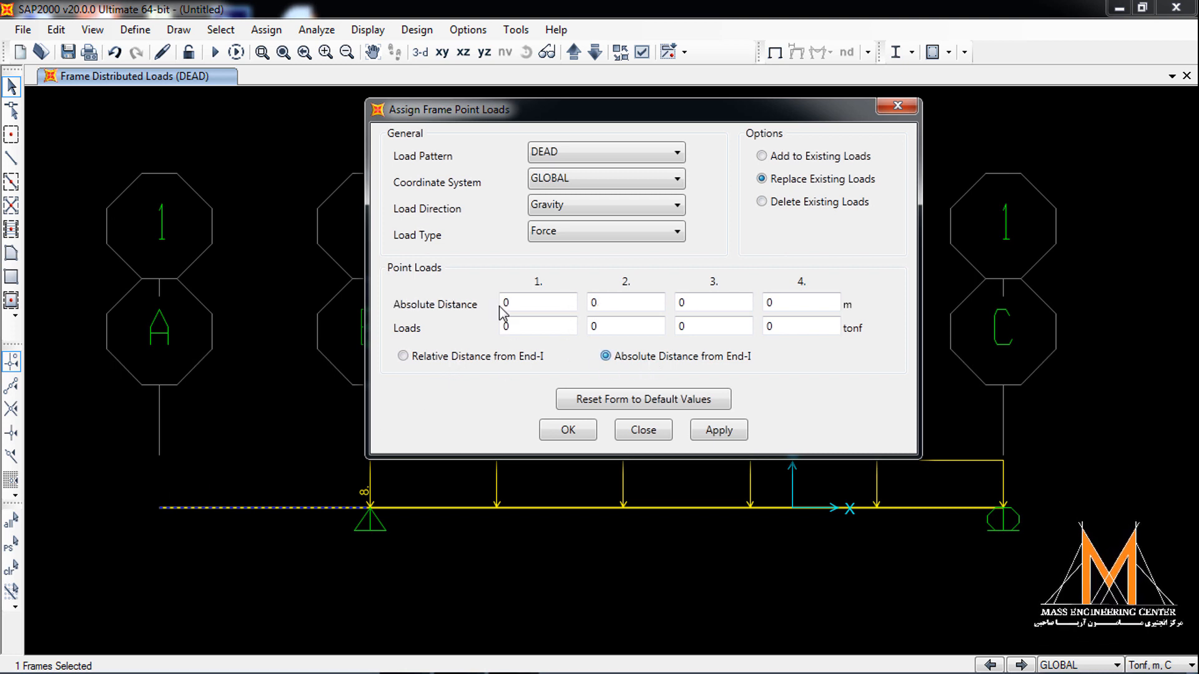
click(530, 303)
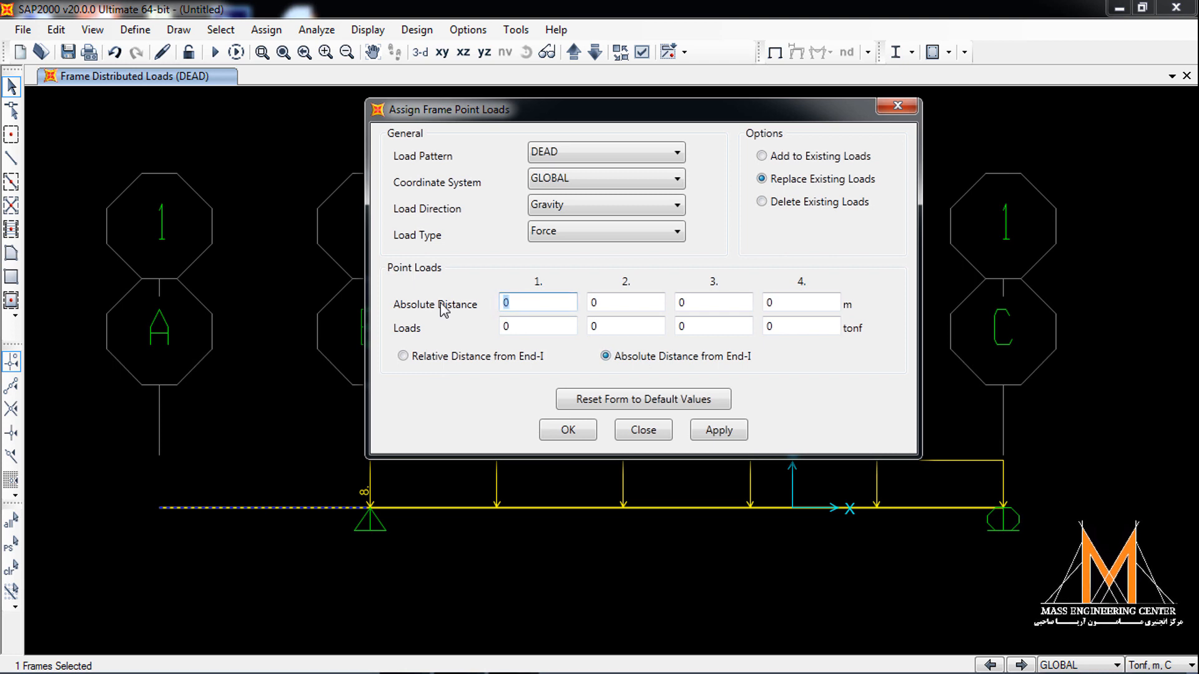
click(529, 325)
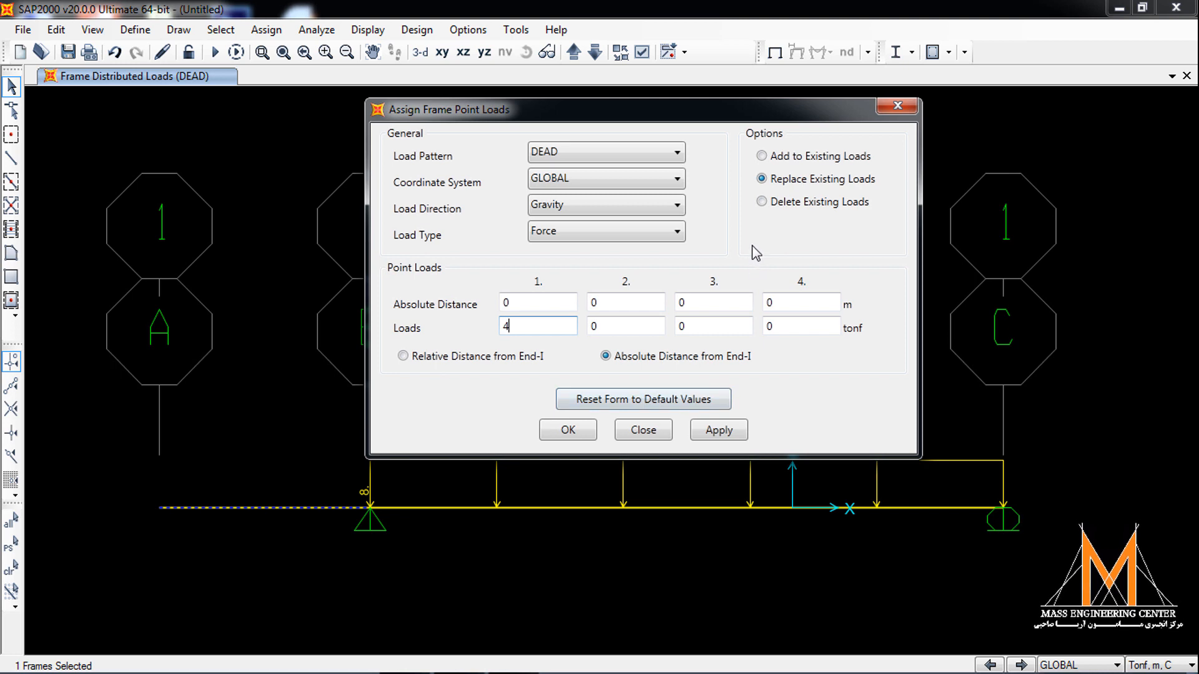
click(718, 429)
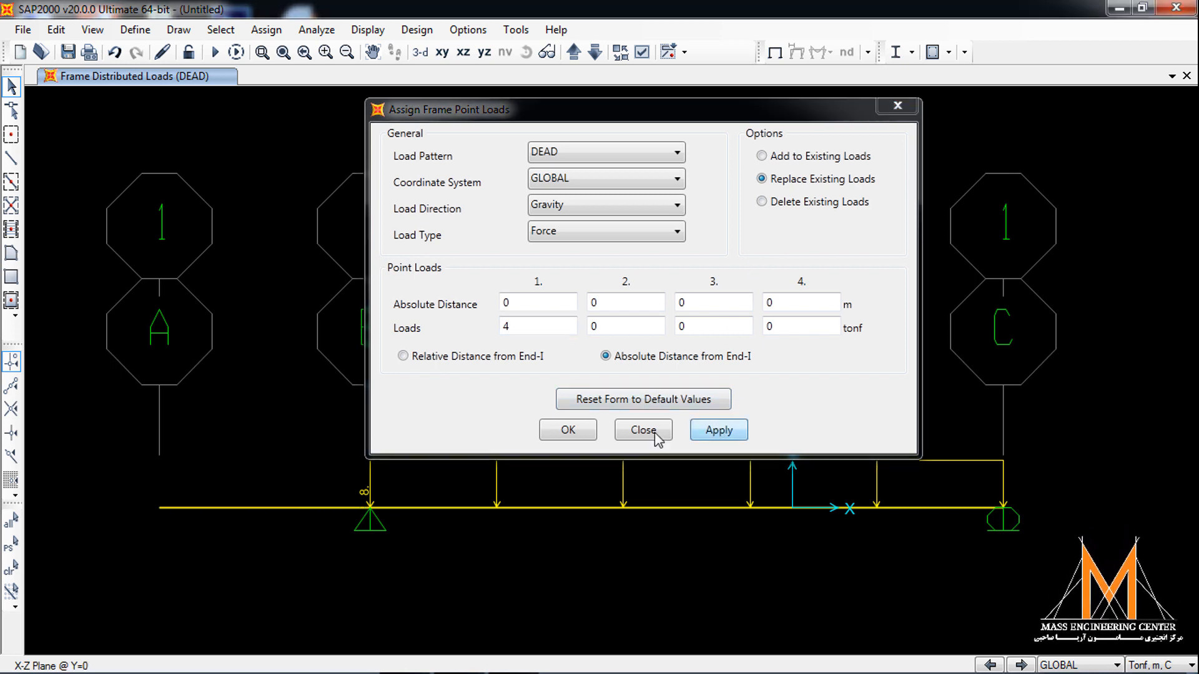
click(569, 431)
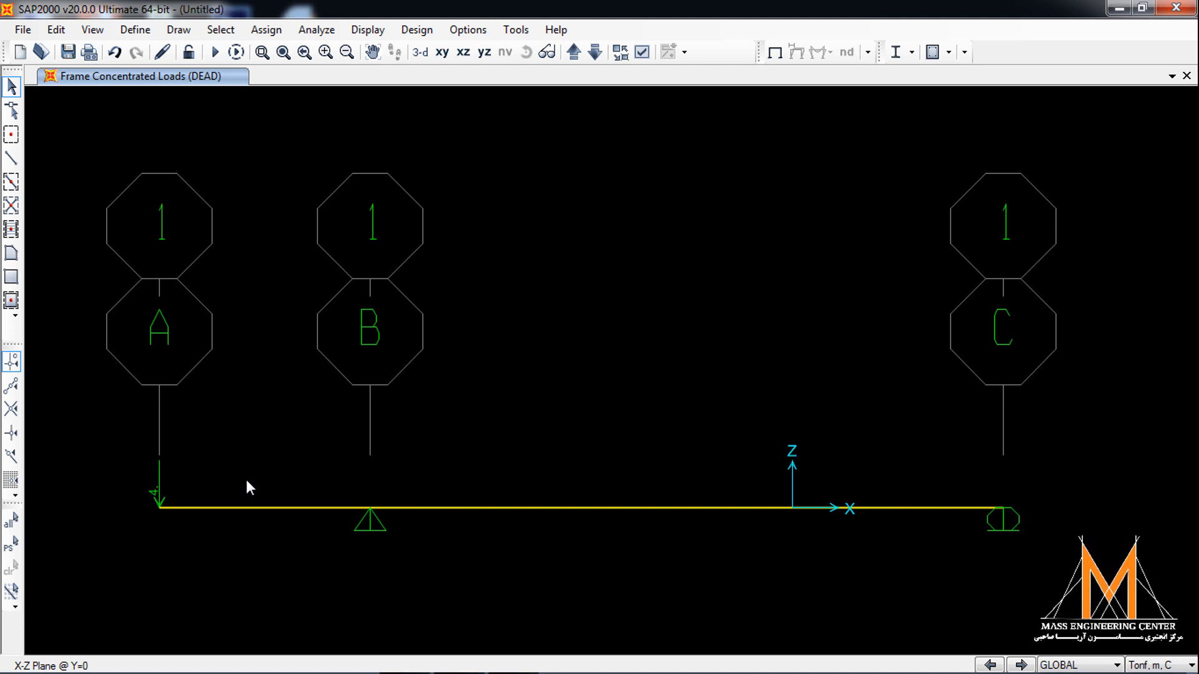
Step: Display the DEAD pattern's span loading forces on the frame objects, with joint loads and loading values shown
click(366, 30)
mouse_move(468, 119)
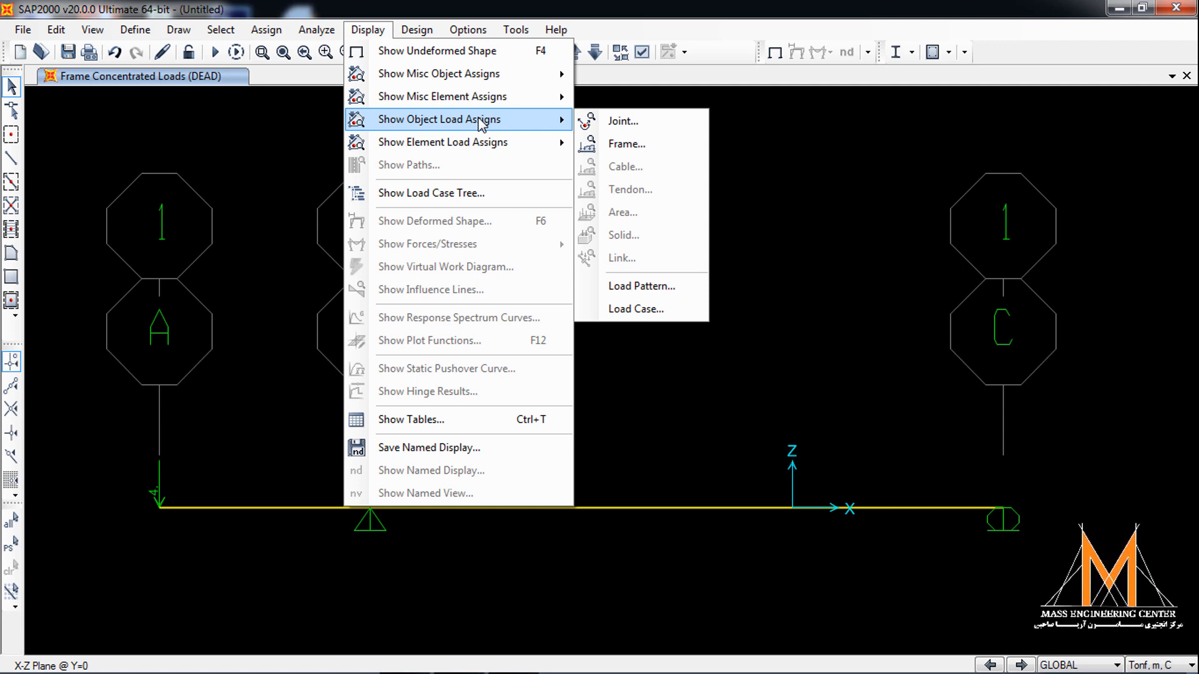
click(654, 143)
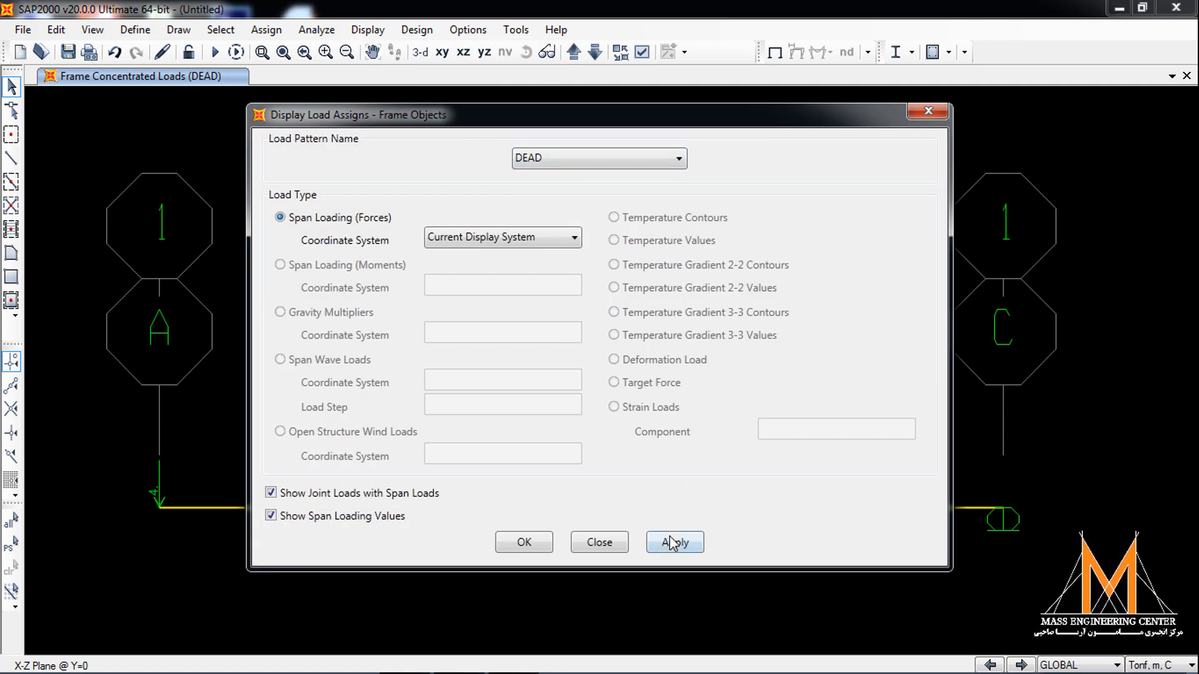
click(672, 541)
click(523, 543)
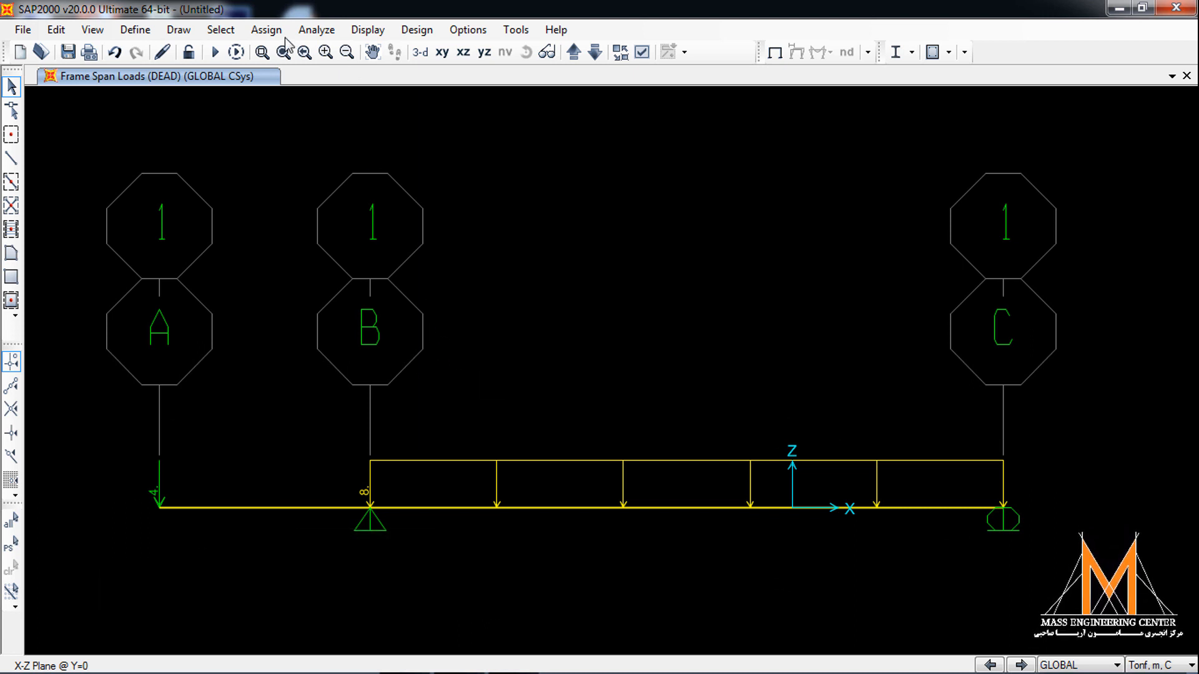
Step: Set the analysis options to the XZ Plane Frame degrees of freedom: UX, UZ and RY
click(317, 29)
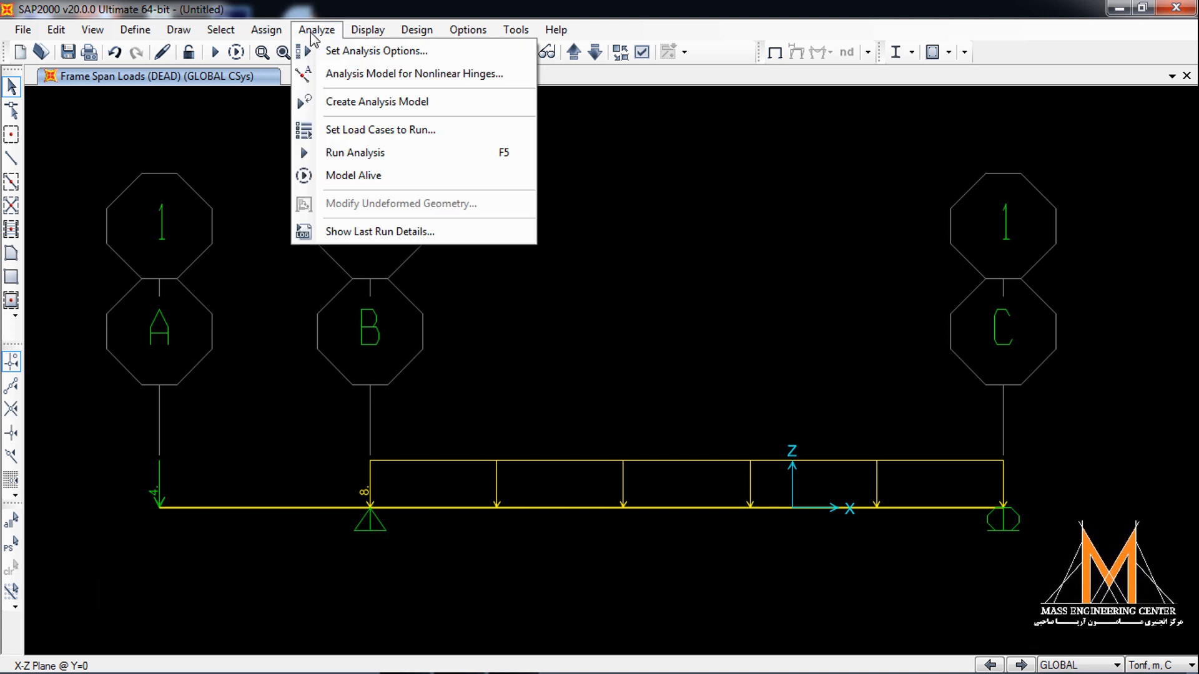
click(368, 48)
click(508, 314)
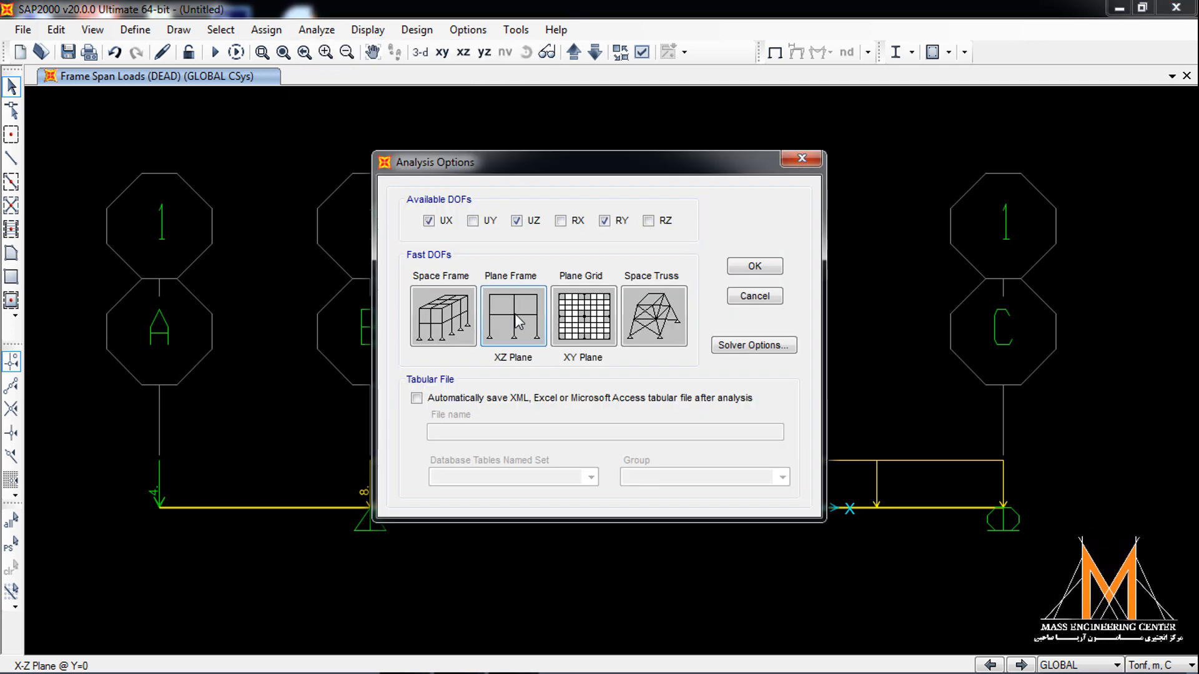
click(755, 266)
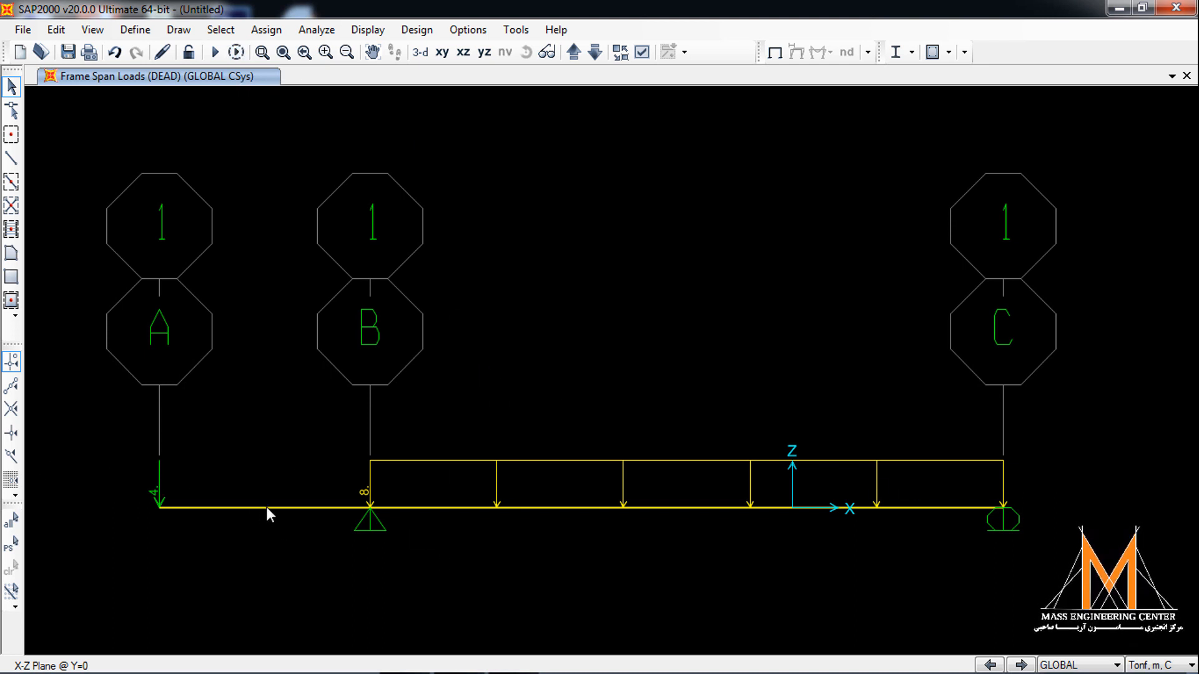
Step: Turn on Model-Alive analysis and save the model as "SSB with Overhang side" in the SAP2000 V20 Files folder
click(235, 53)
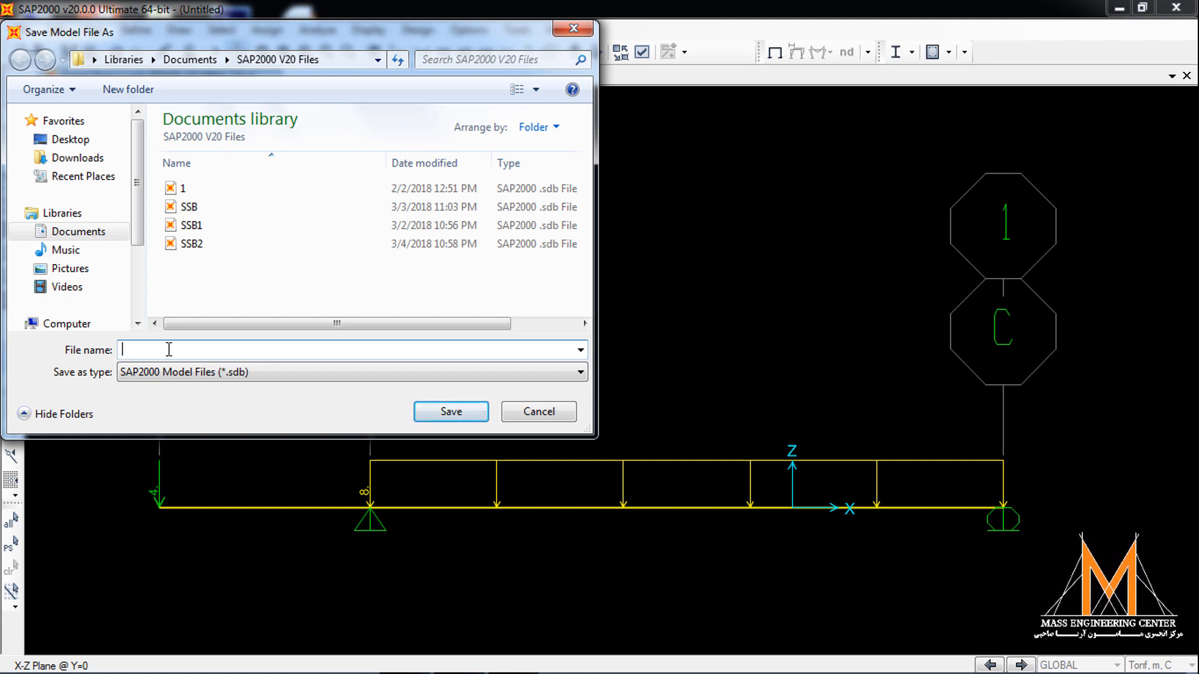
text(SS)
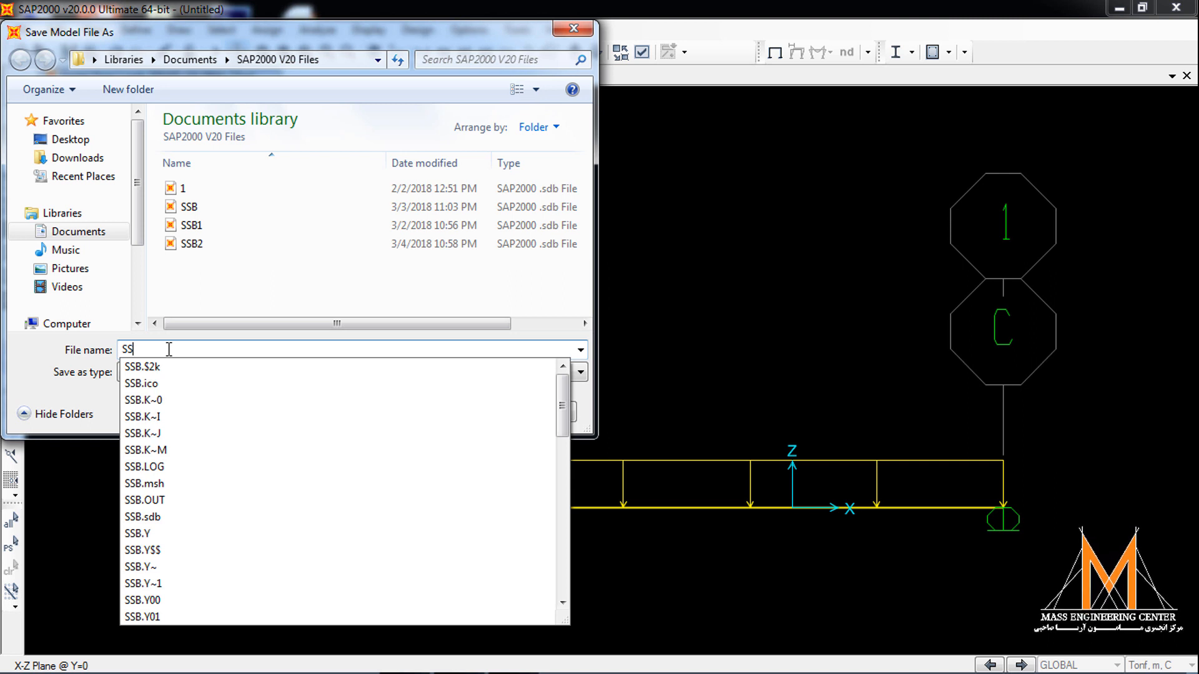
text(B with )
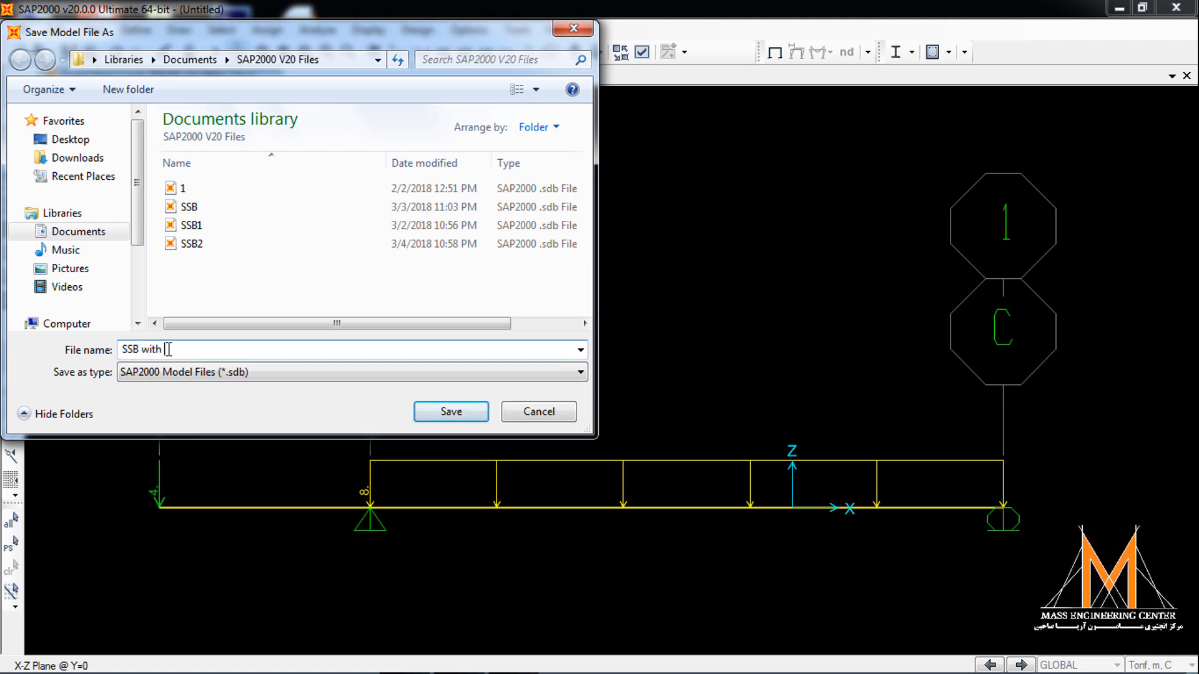
text(Overhang )
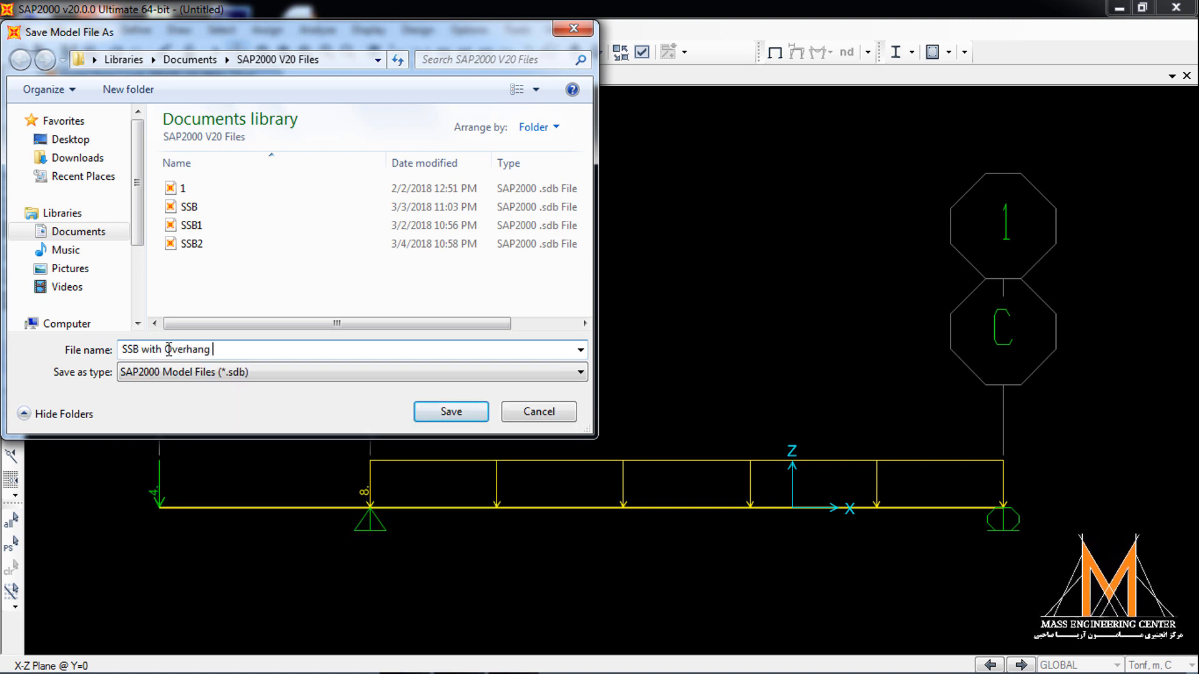
text(side)
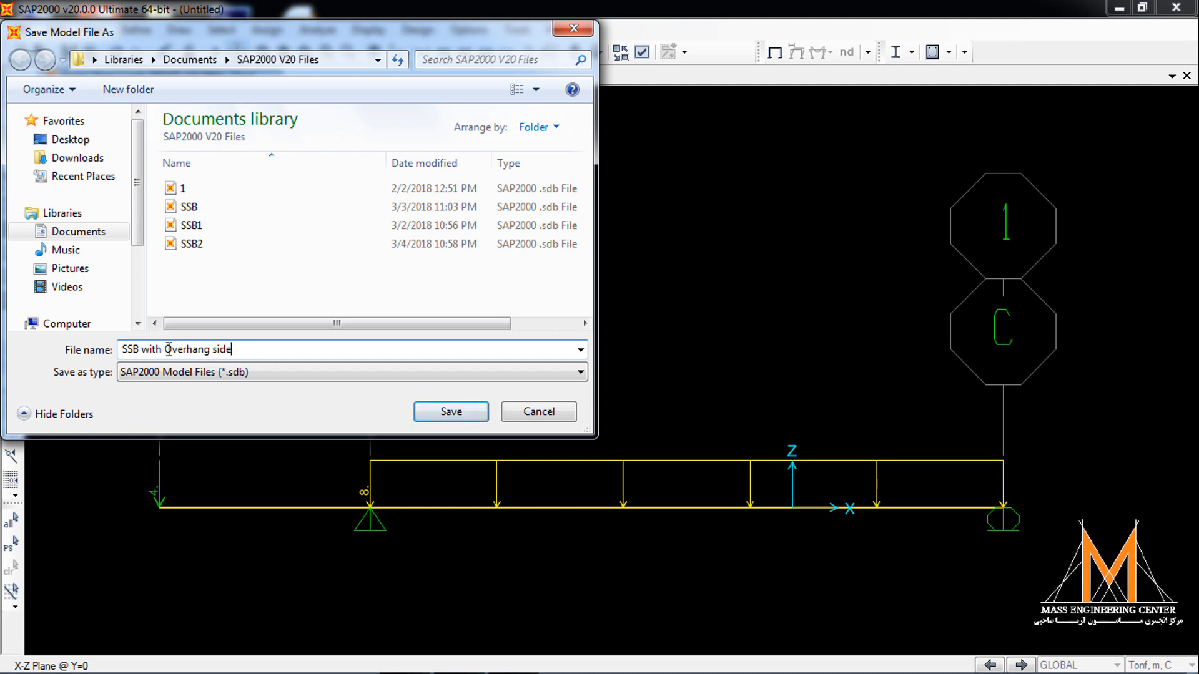
click(450, 412)
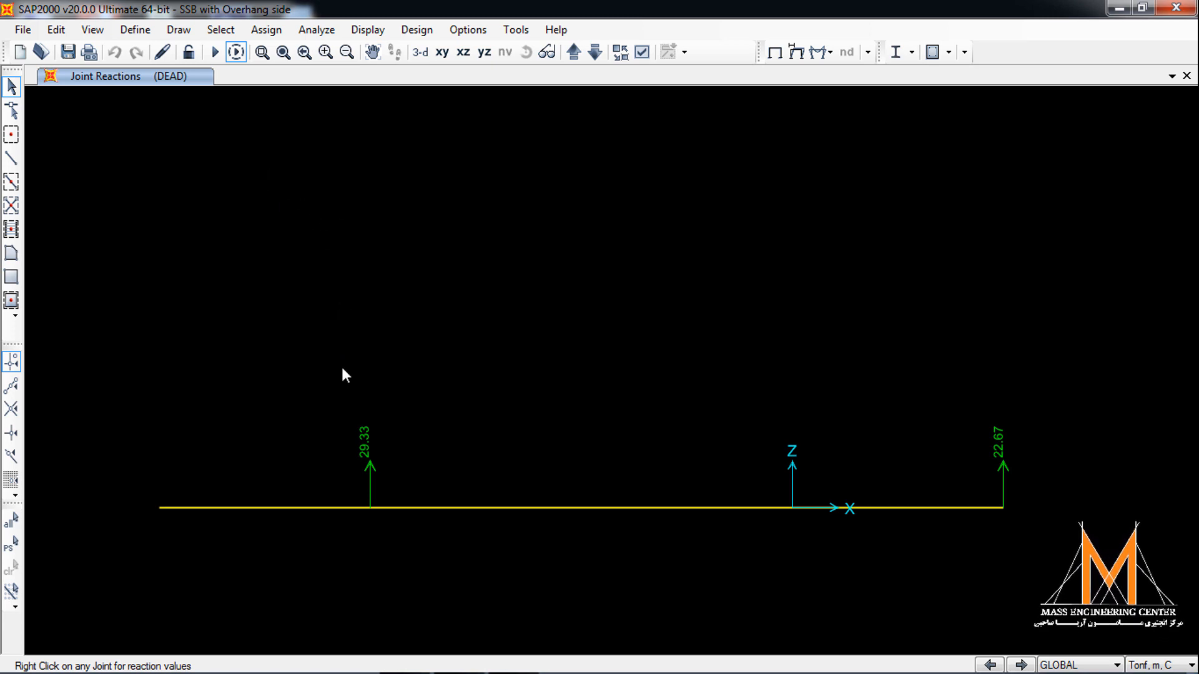
Step: Display the beam's axial force diagram for the DEAD case with values shown, keeping the force settings open beside the view
click(819, 53)
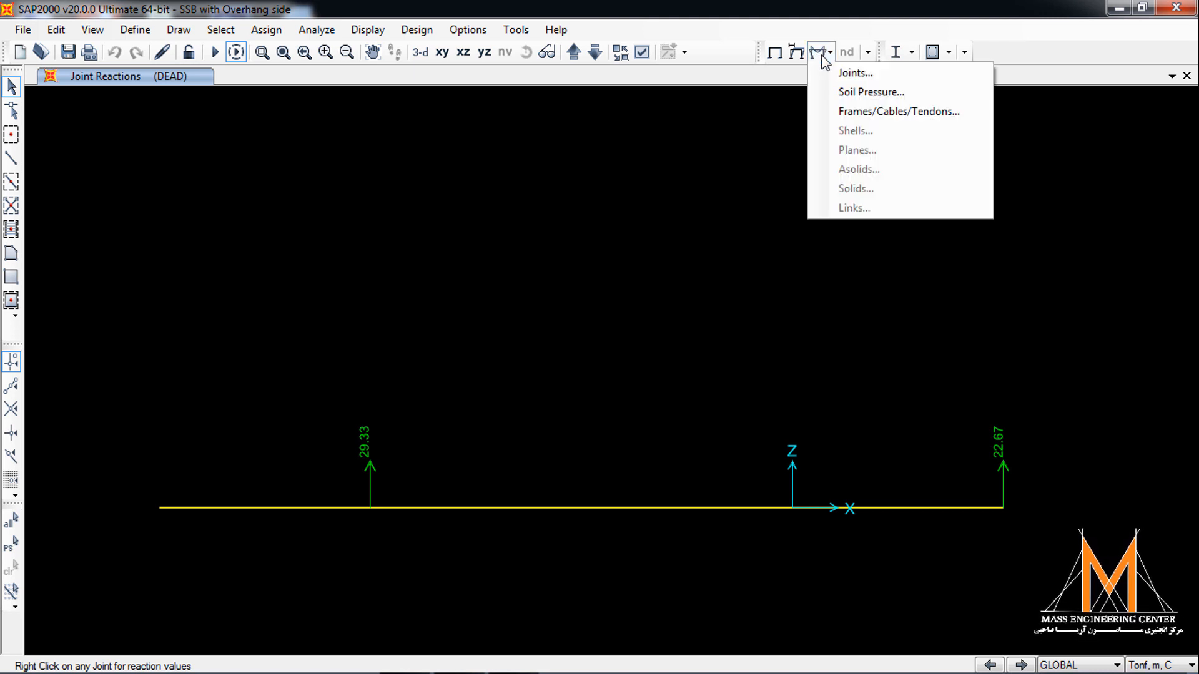
click(855, 112)
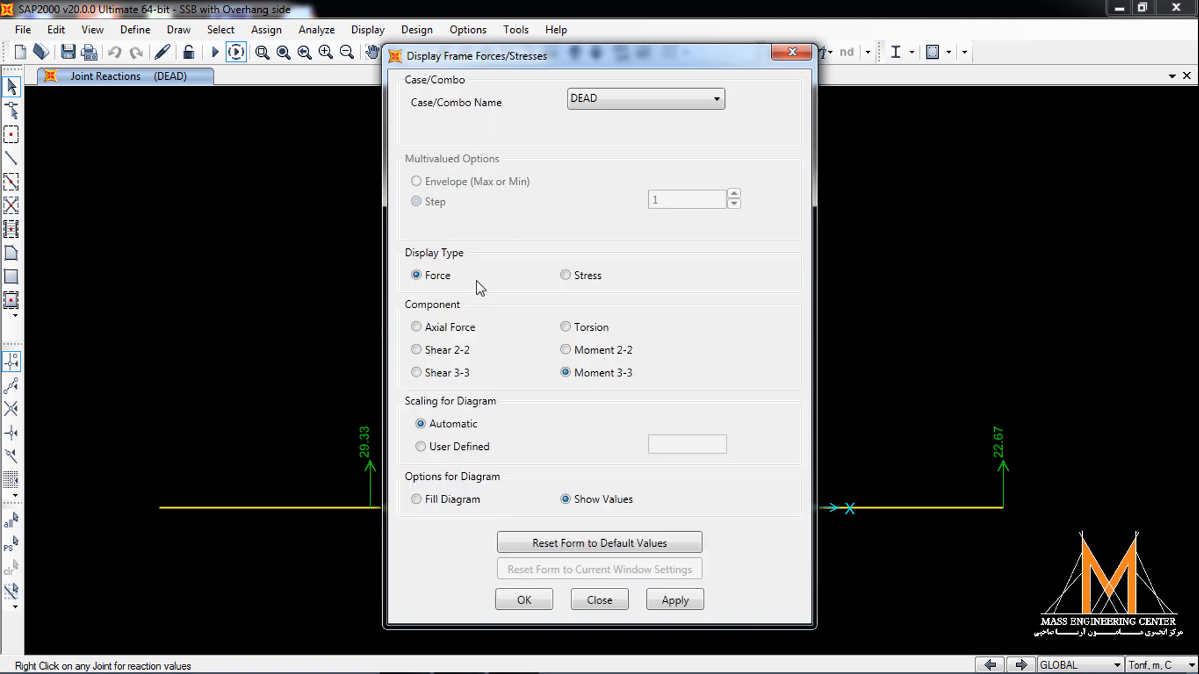
click(448, 327)
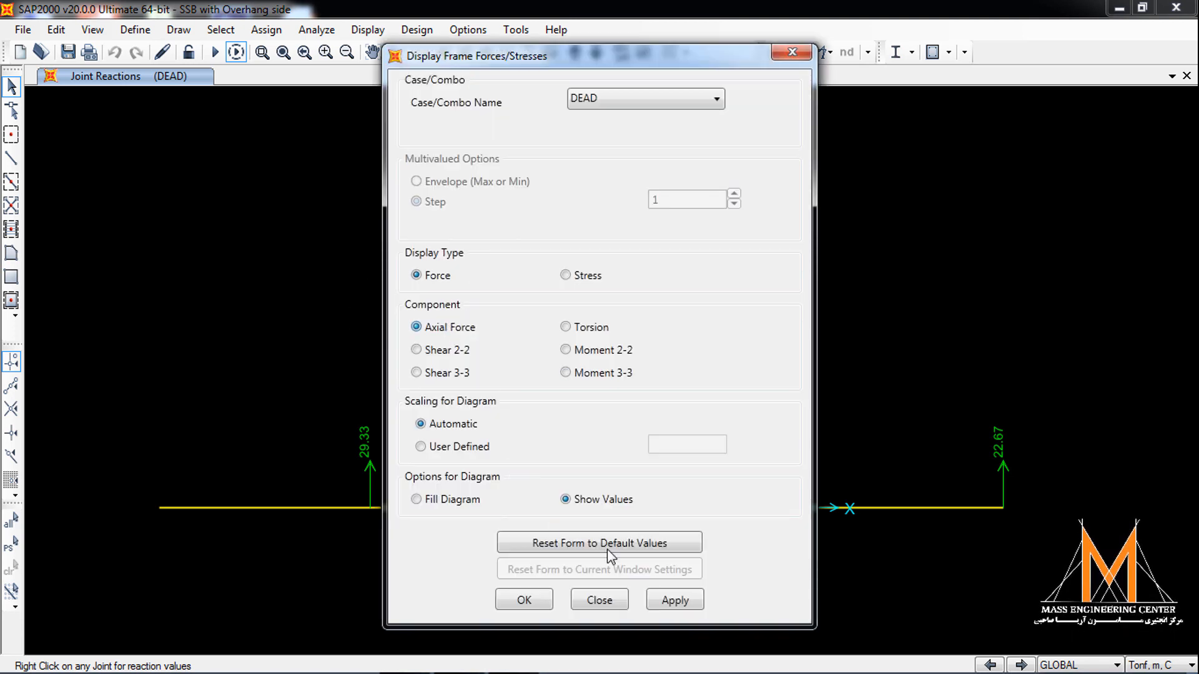
click(676, 600)
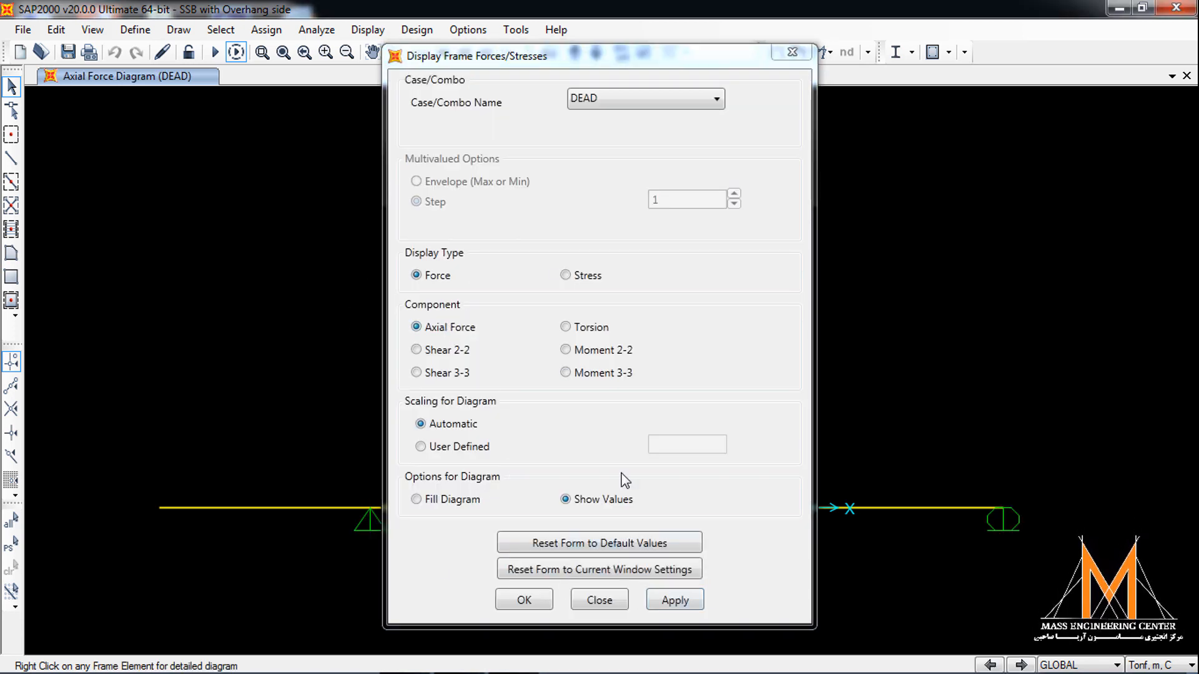
drag(570, 54, 855, 15)
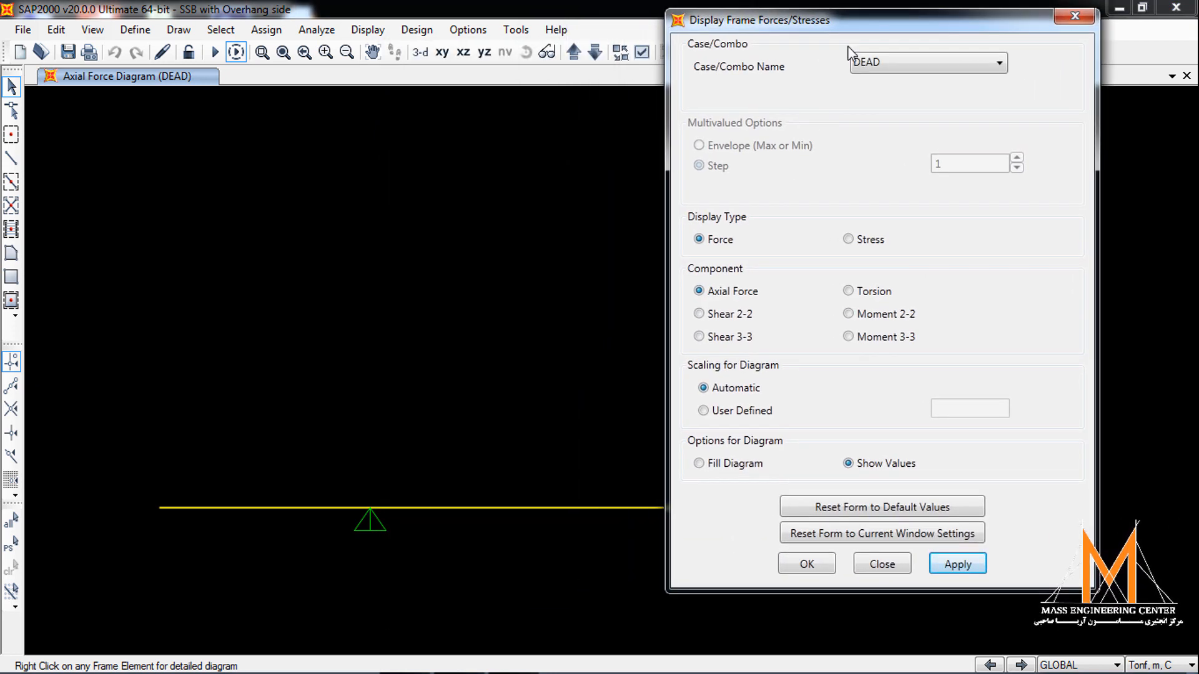
Step: Display the Shear 2-2 diagram for the DEAD case with a user-defined scale of -0.05
click(722, 318)
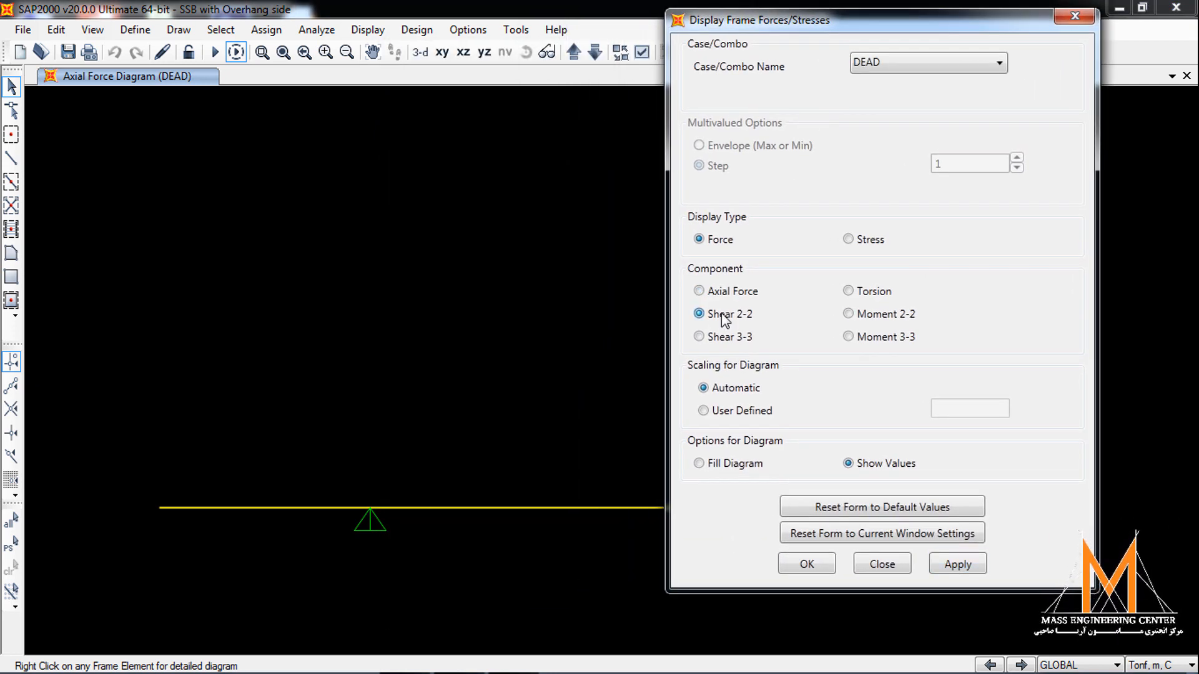
click(729, 412)
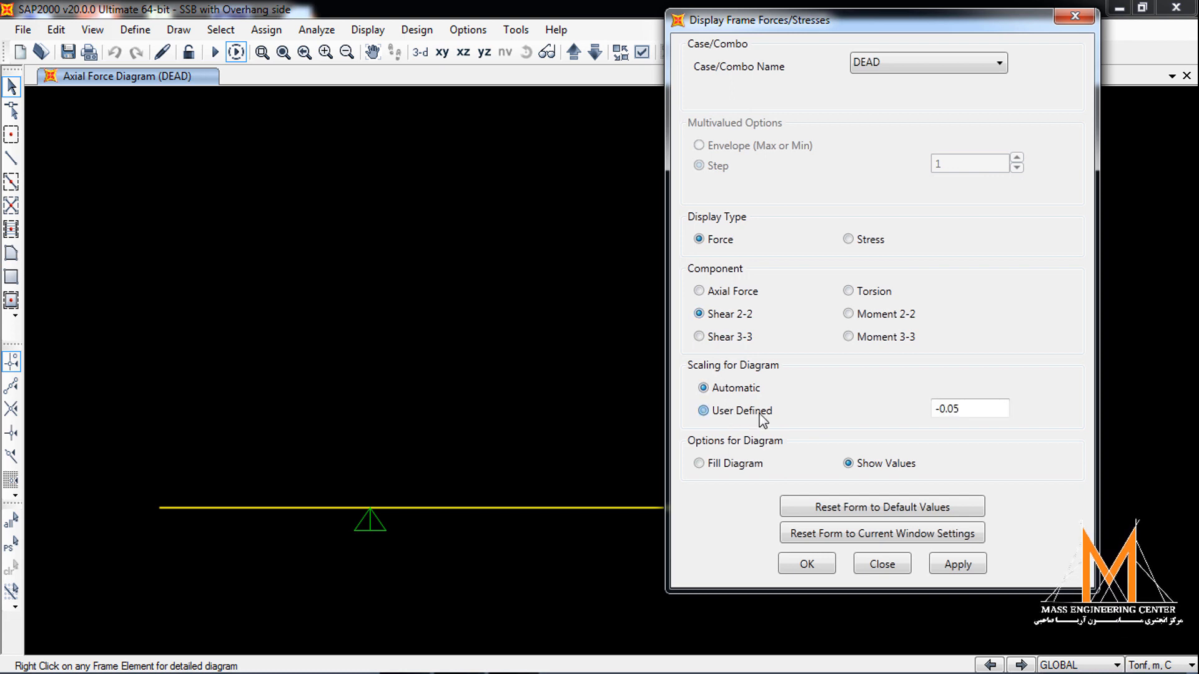
double_click(944, 409)
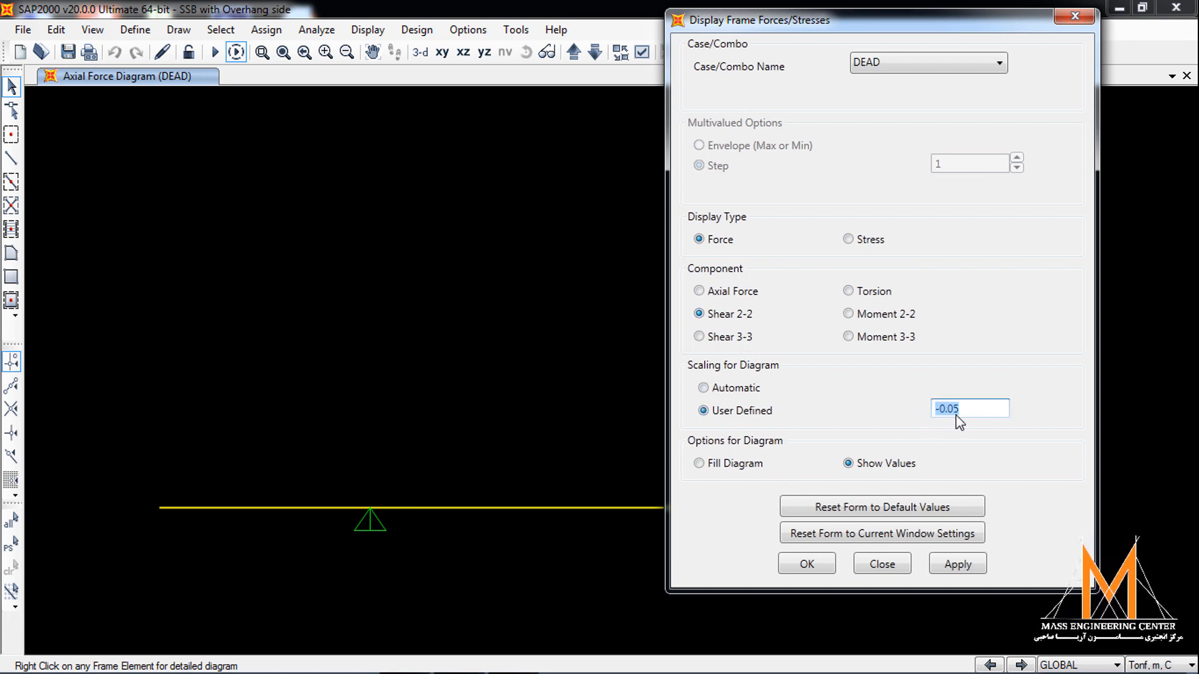
click(961, 567)
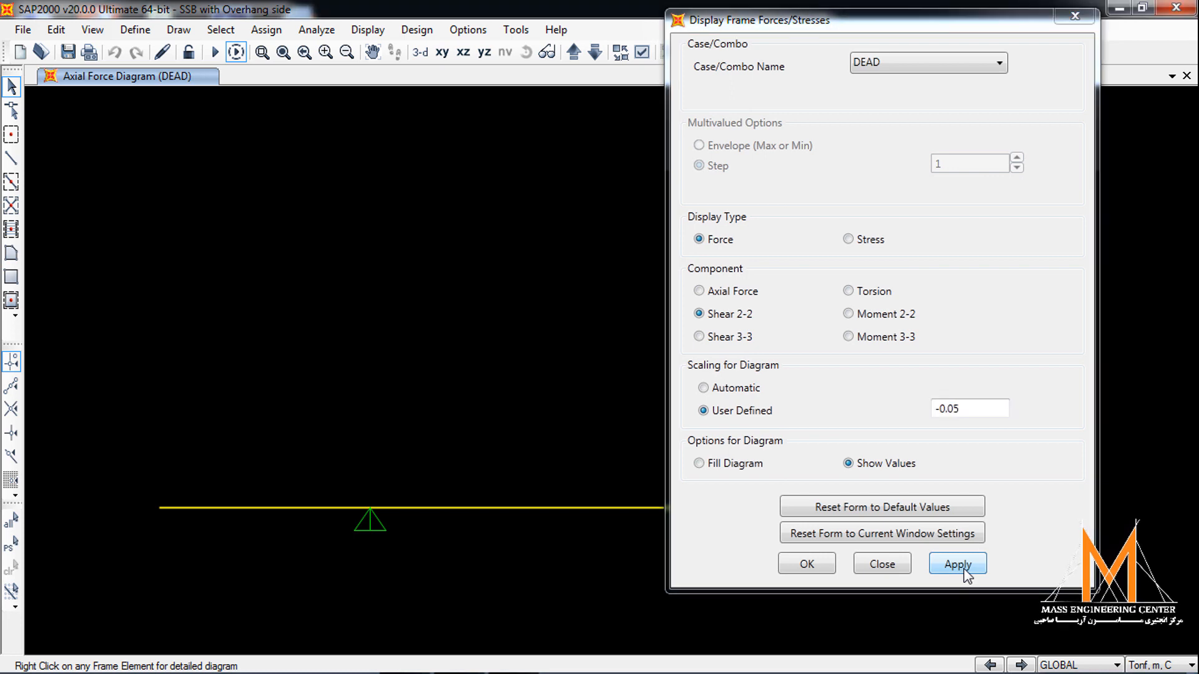
drag(923, 26, 807, 12)
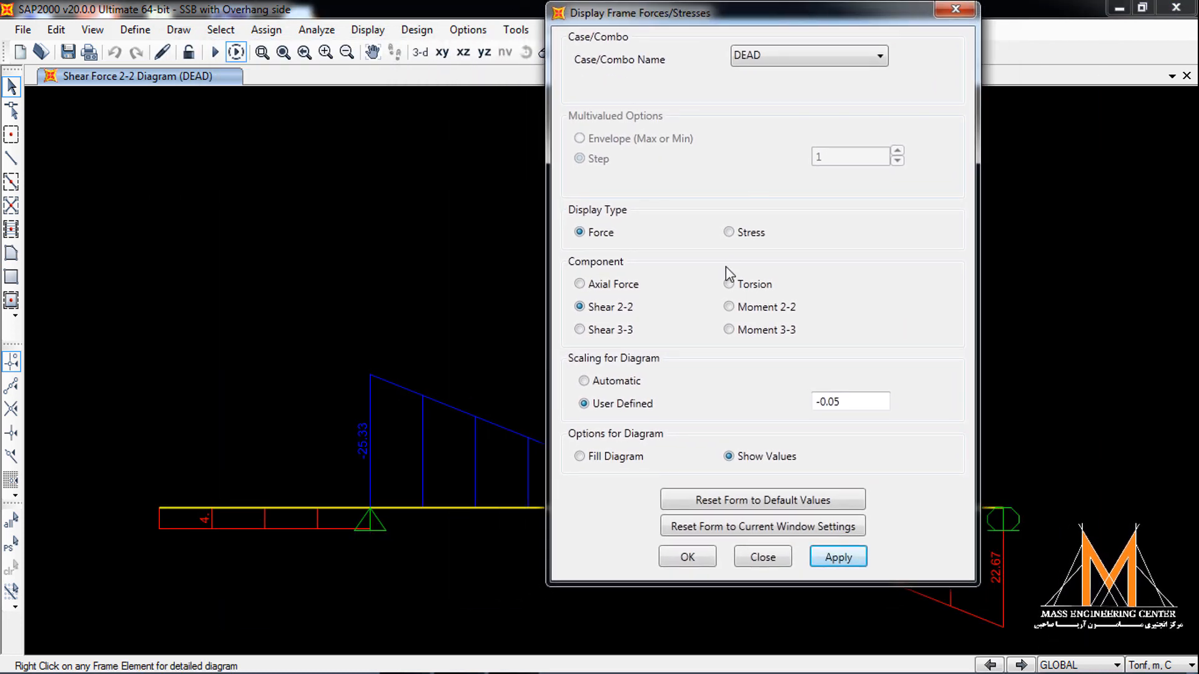
Step: Display the Moment 3-3 diagram for the DEAD case with automatic scaling and close the frame force settings
click(753, 331)
click(626, 385)
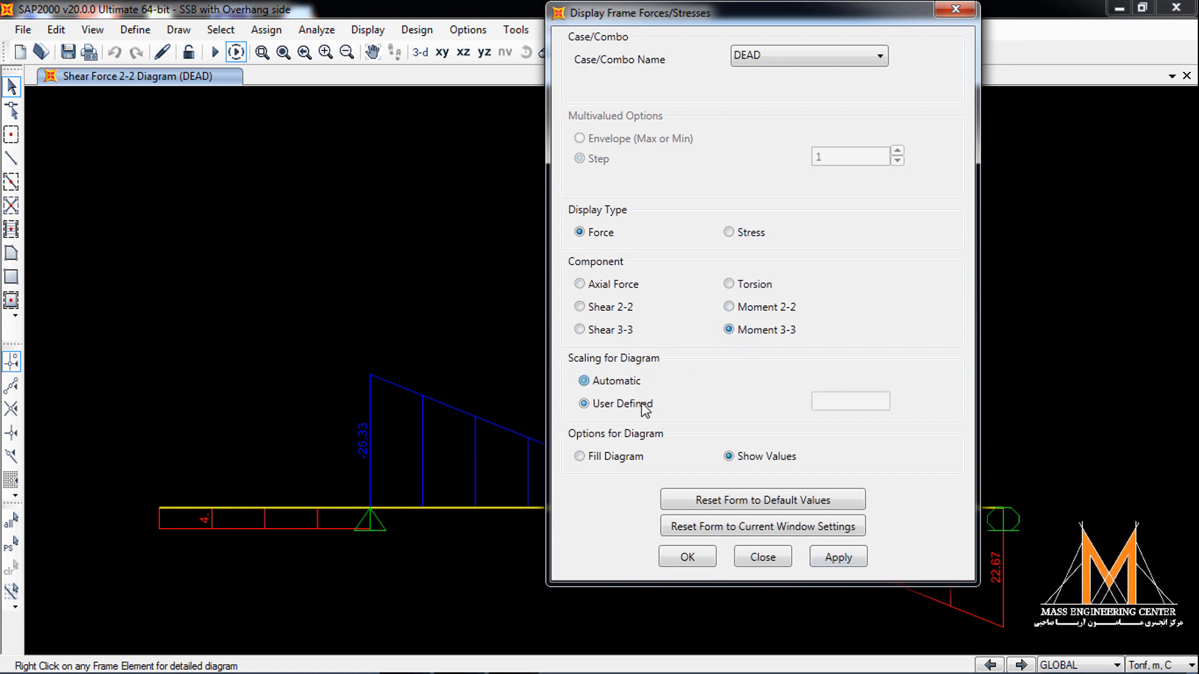
click(836, 557)
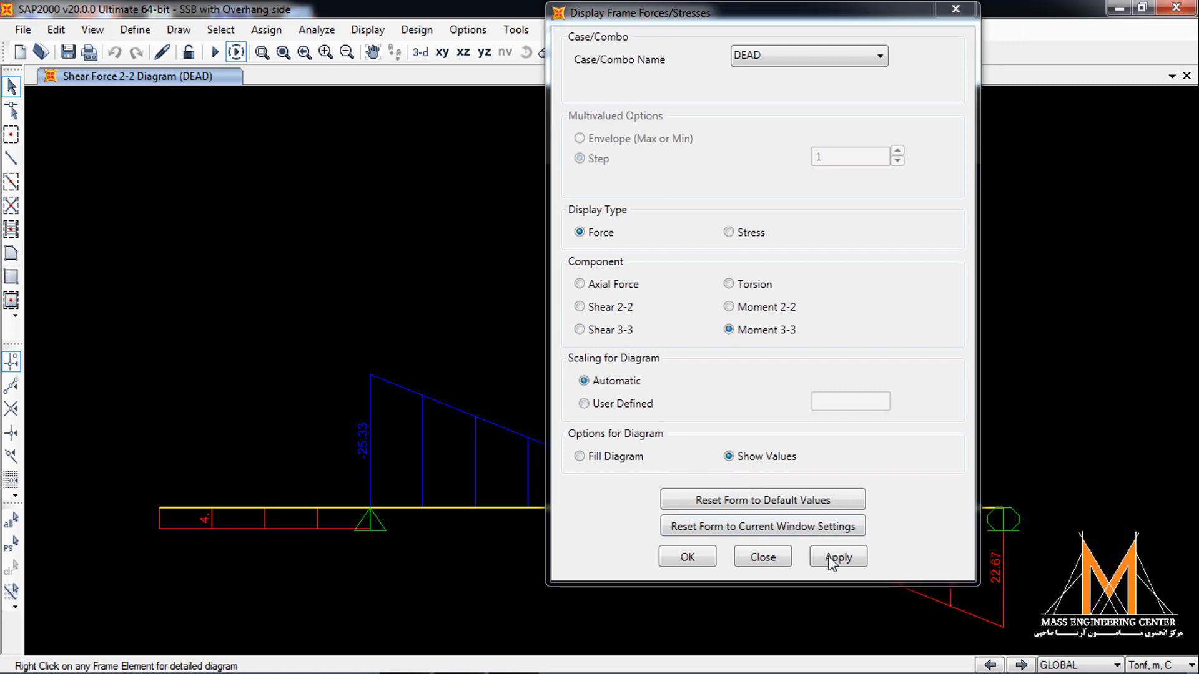
click(686, 558)
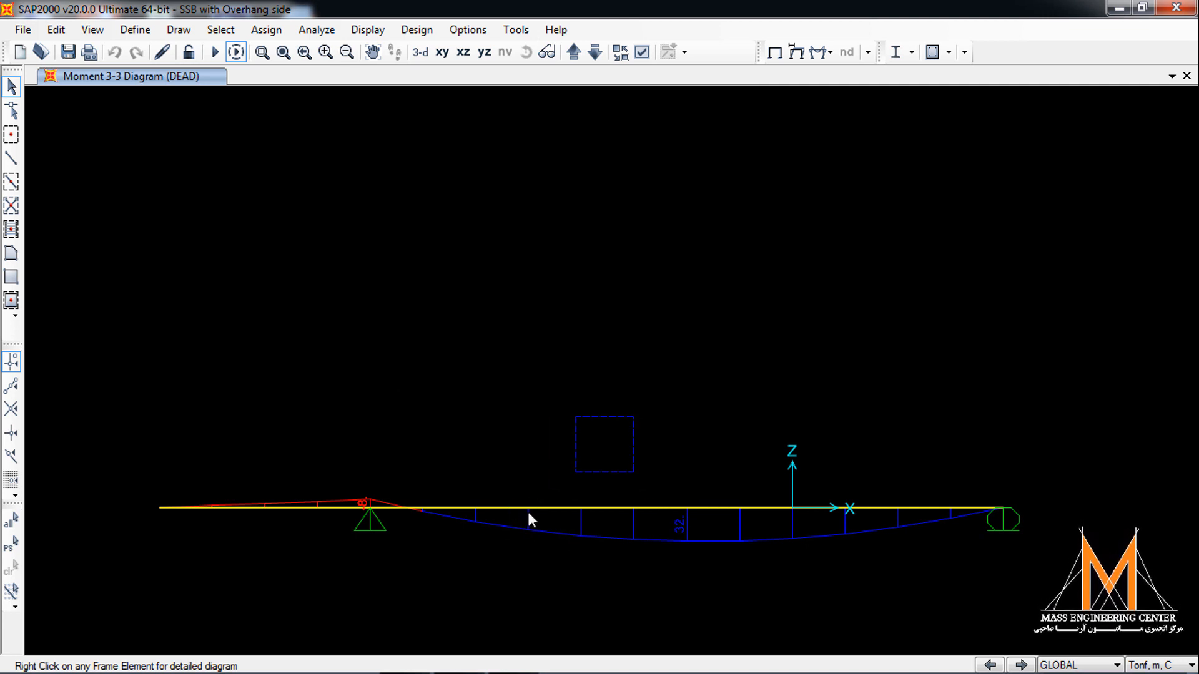
Step: Replace the B–C span's distributed load with a uniform DEAD gravity load of 10 tonf/m
drag(528, 513, 487, 559)
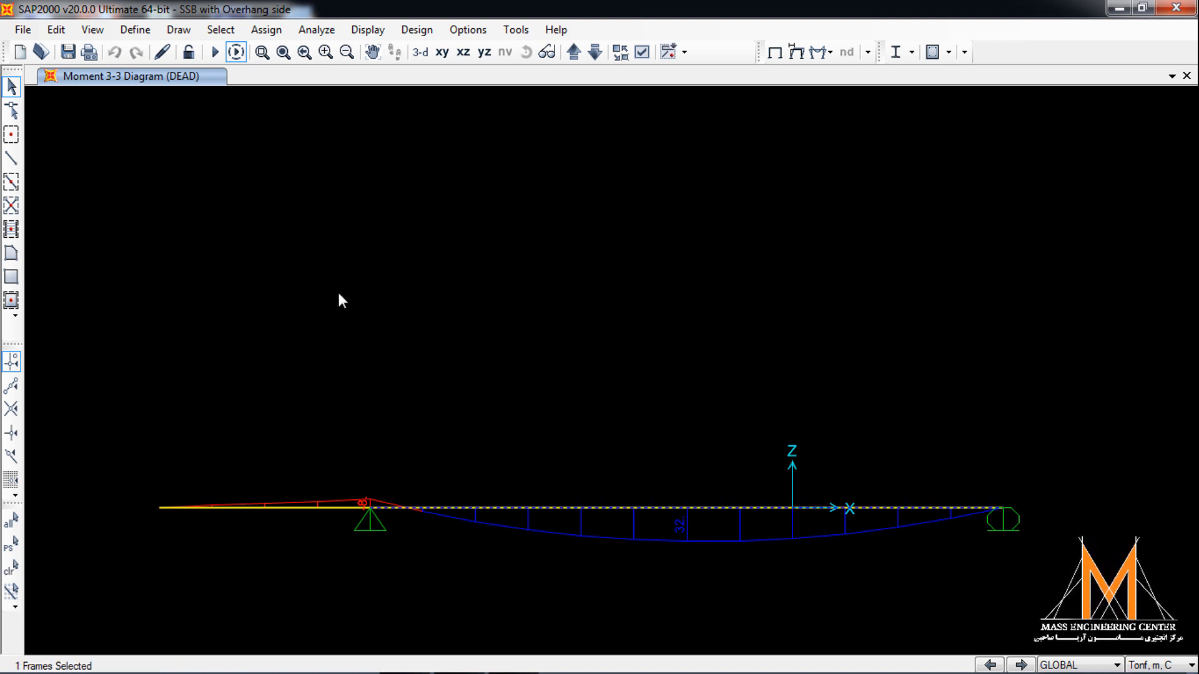
click(275, 30)
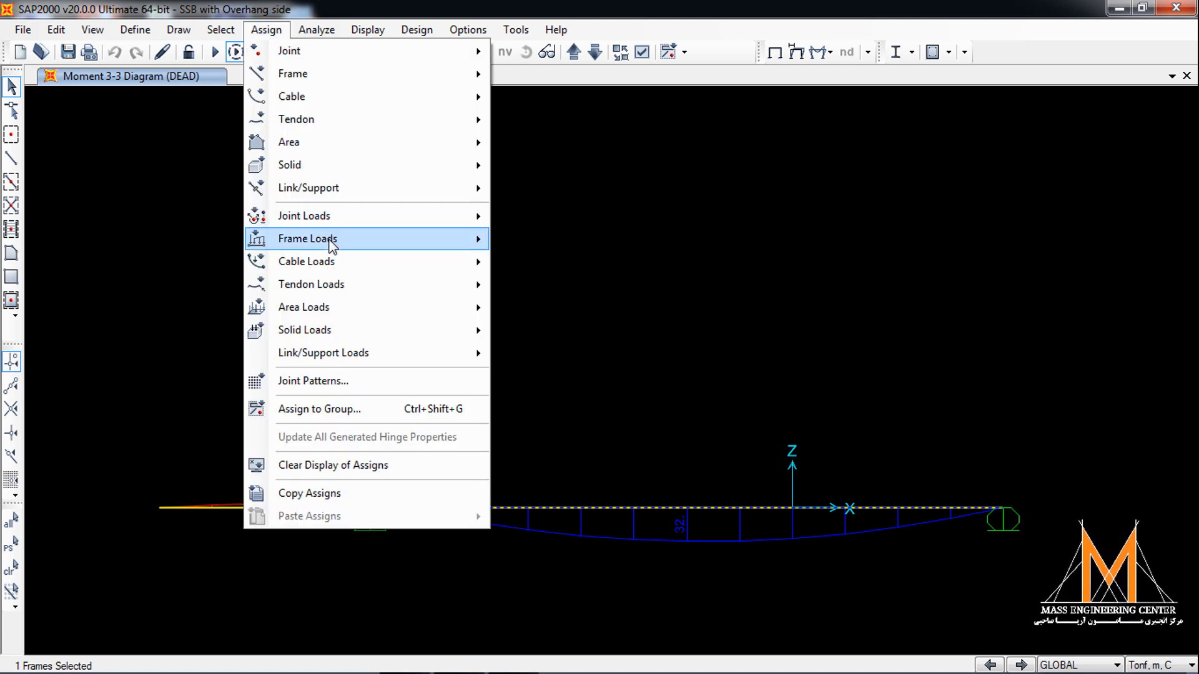
mouse_move(366, 243)
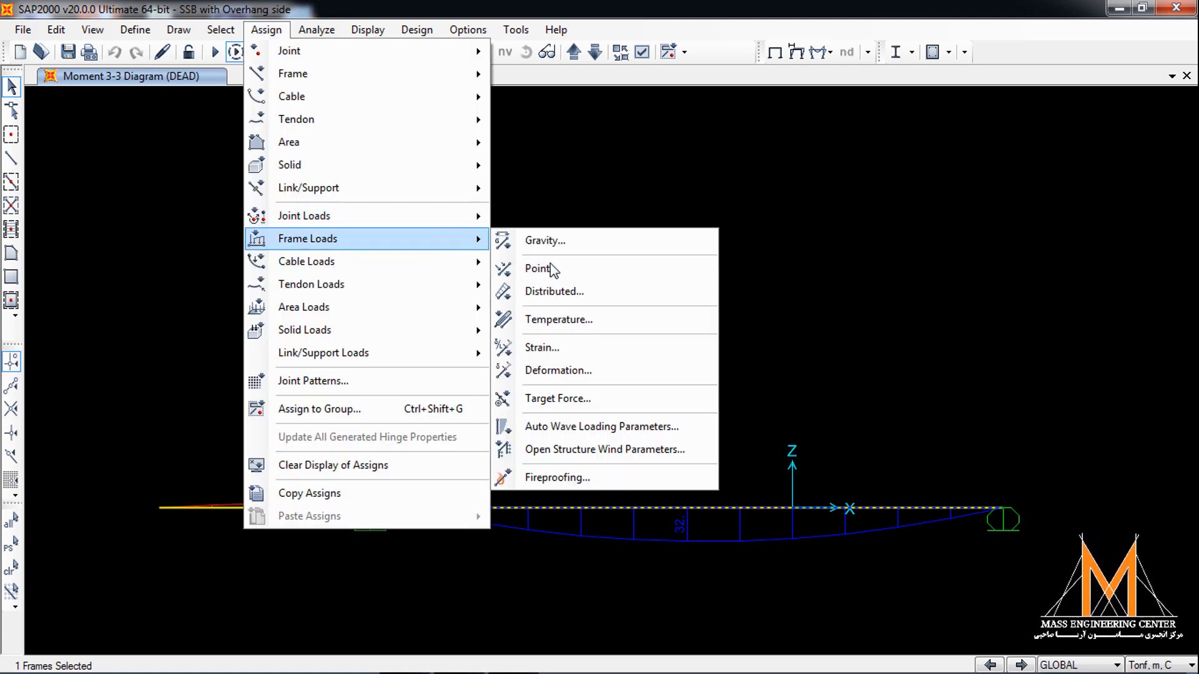
click(572, 294)
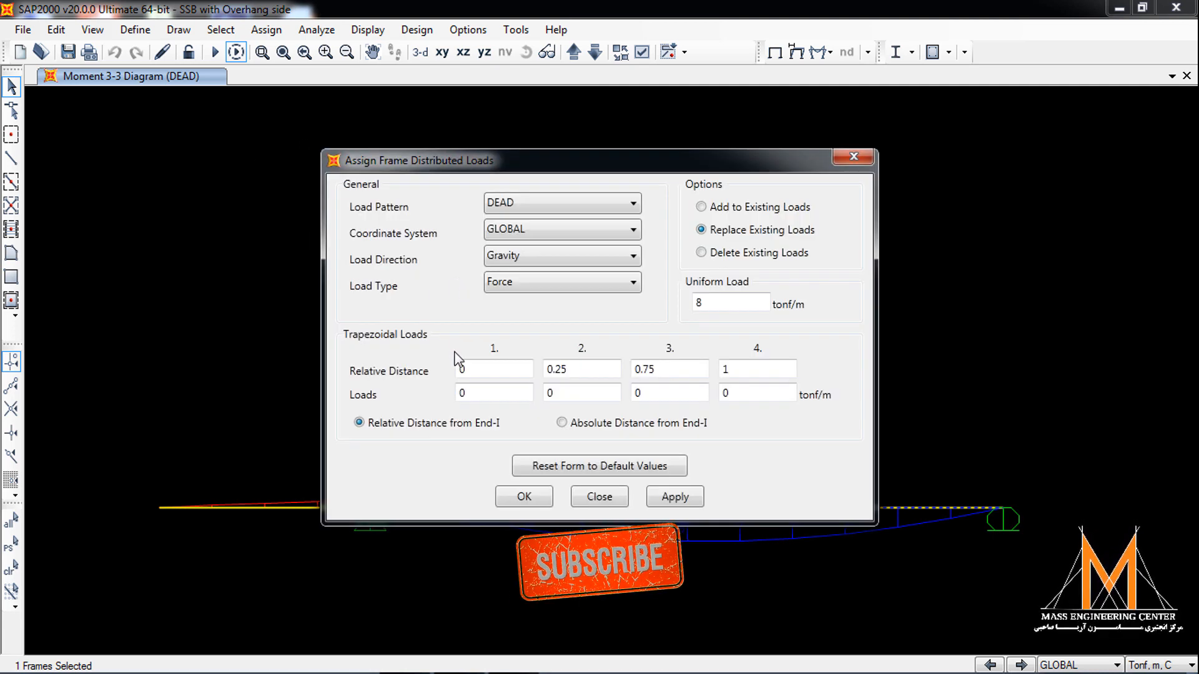
drag(485, 165, 577, 116)
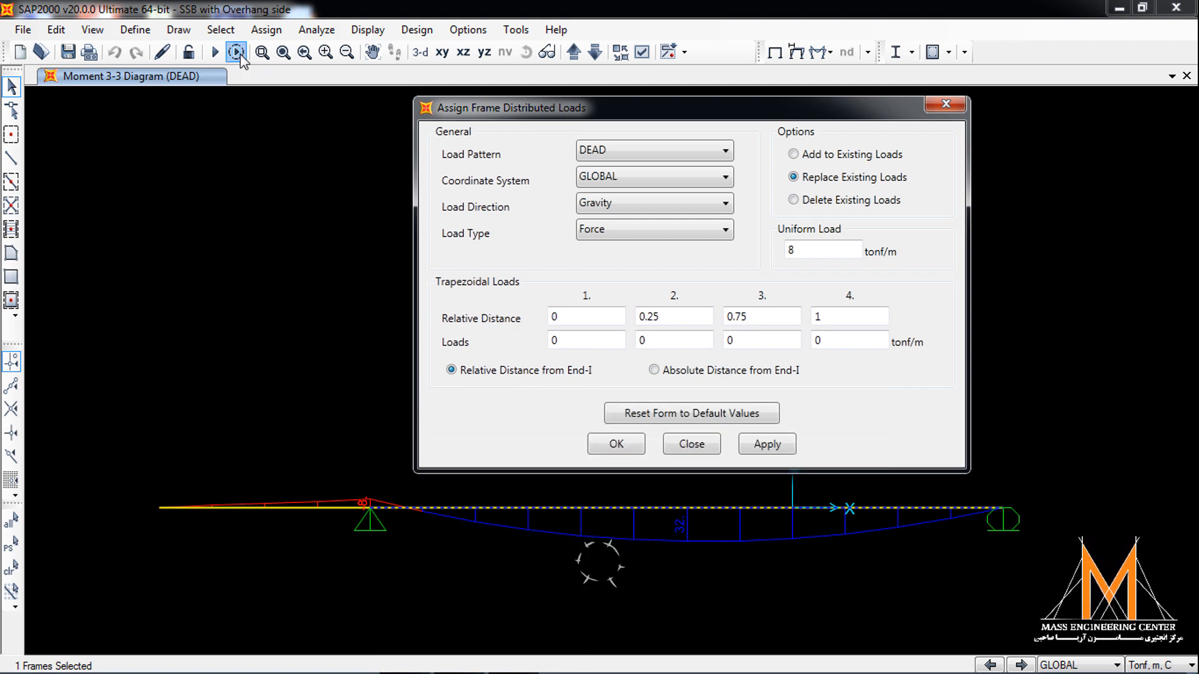
double_click(814, 250)
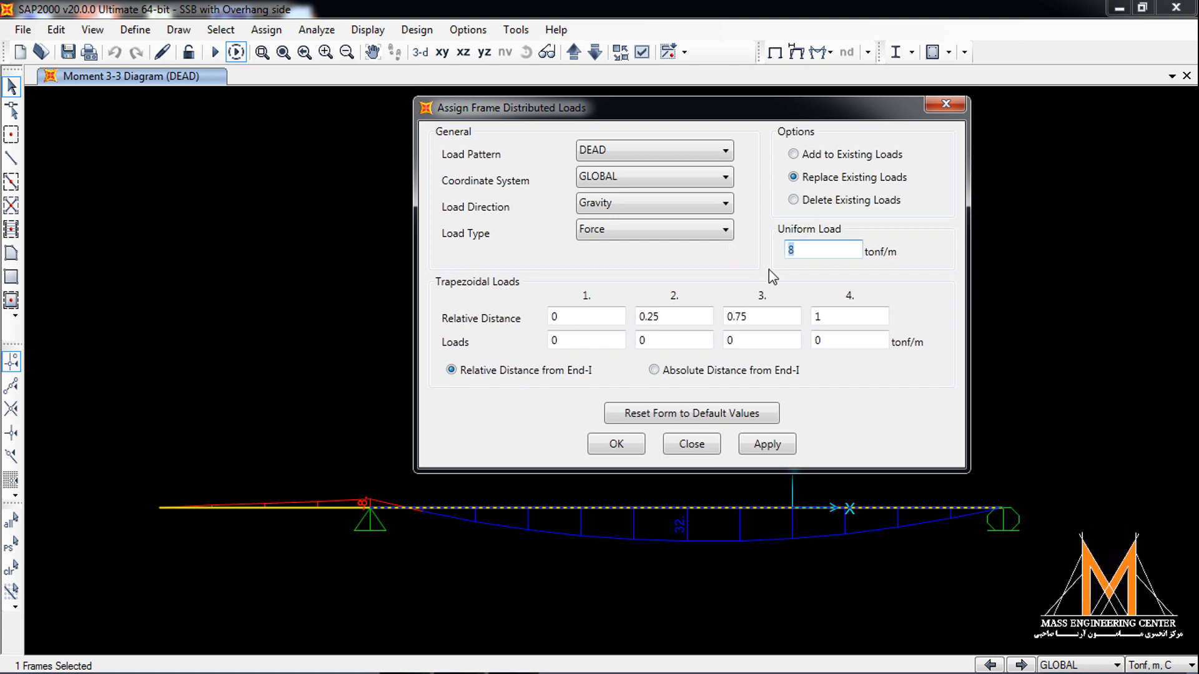
click(767, 444)
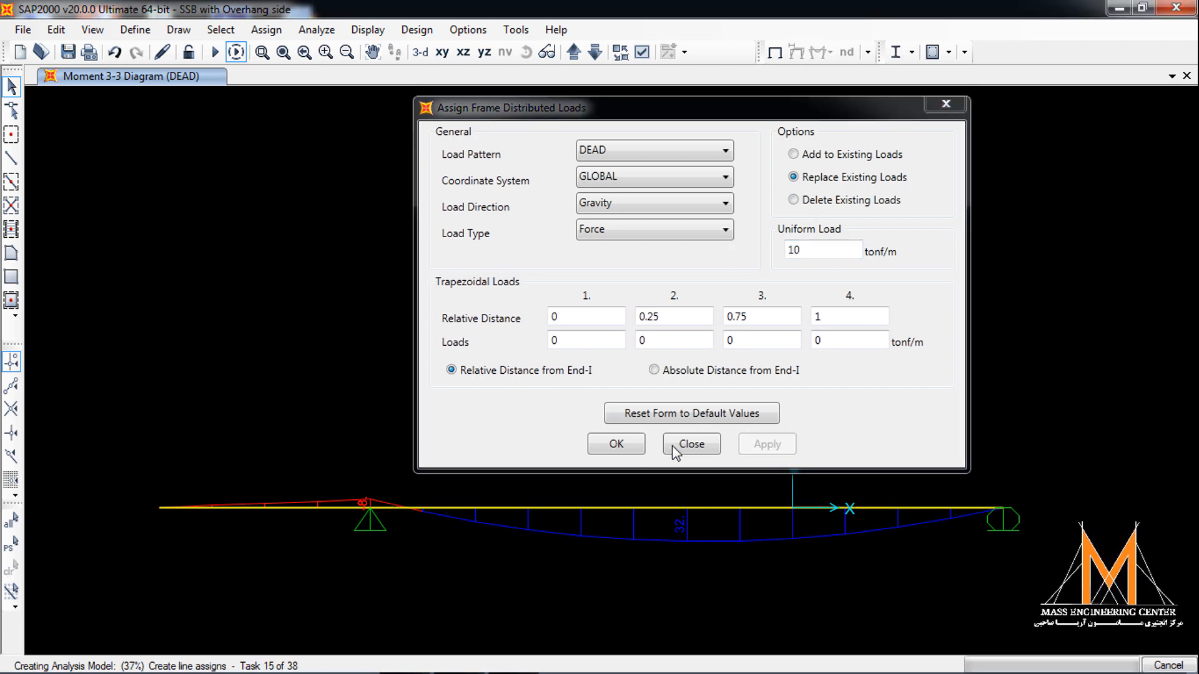
click(617, 445)
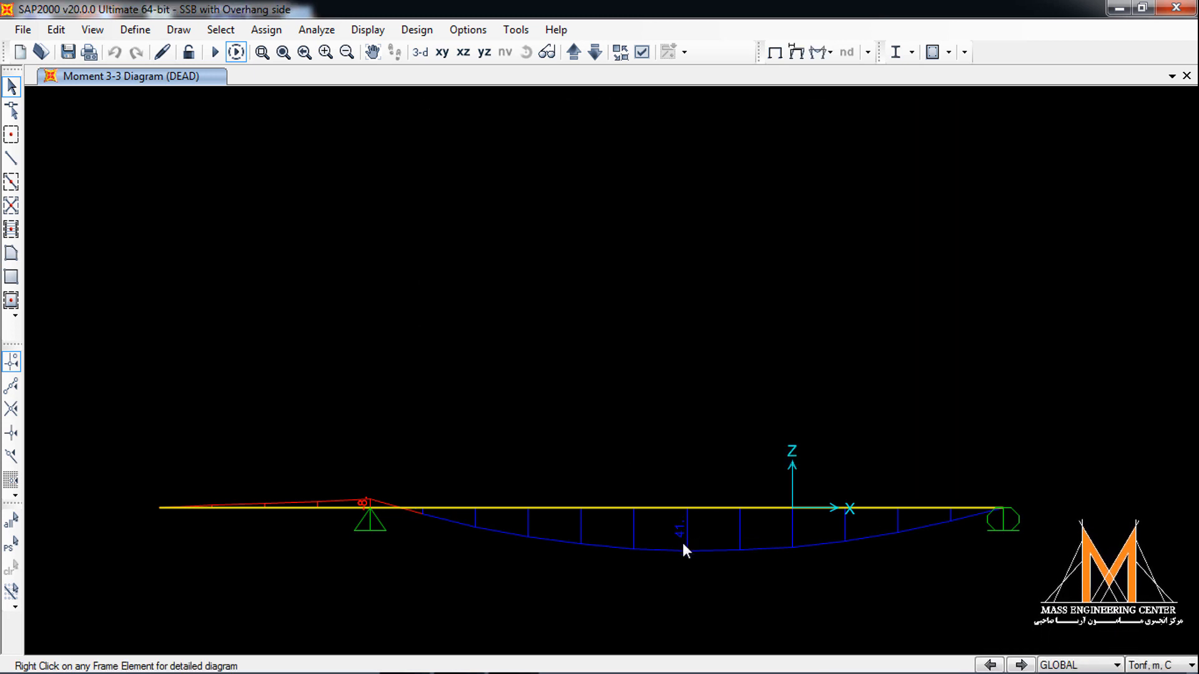
Step: Turn off Model-Alive and run the analysis for the DEAD and MODAL load cases
click(241, 54)
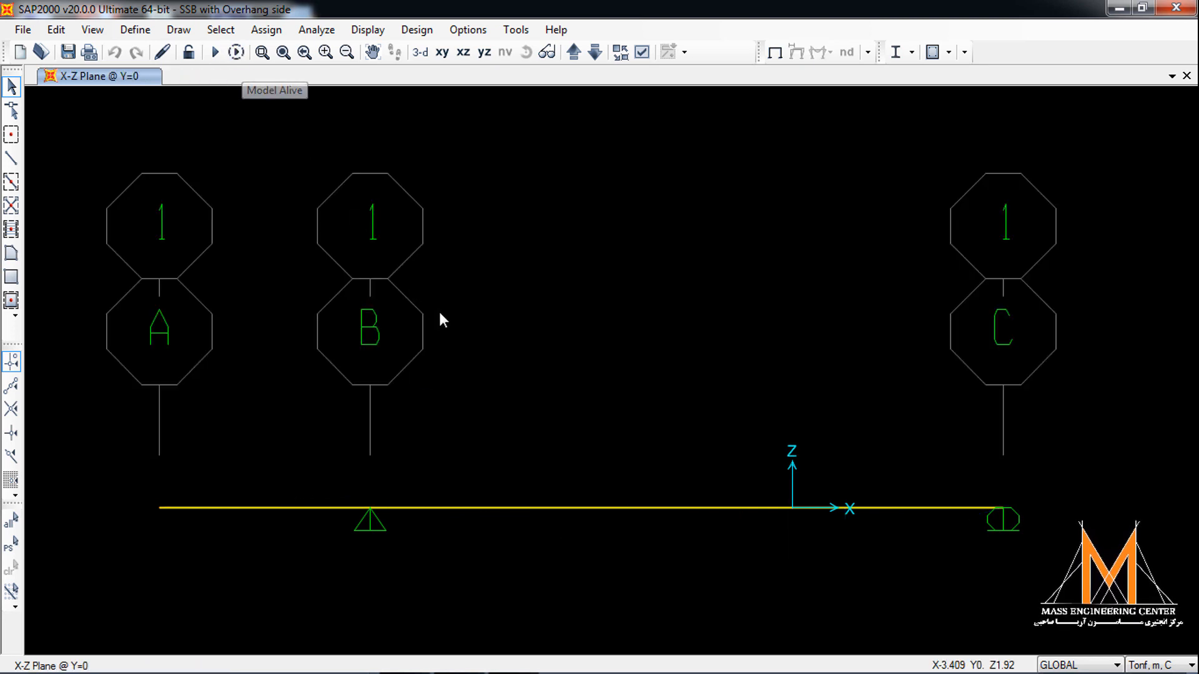
click(236, 52)
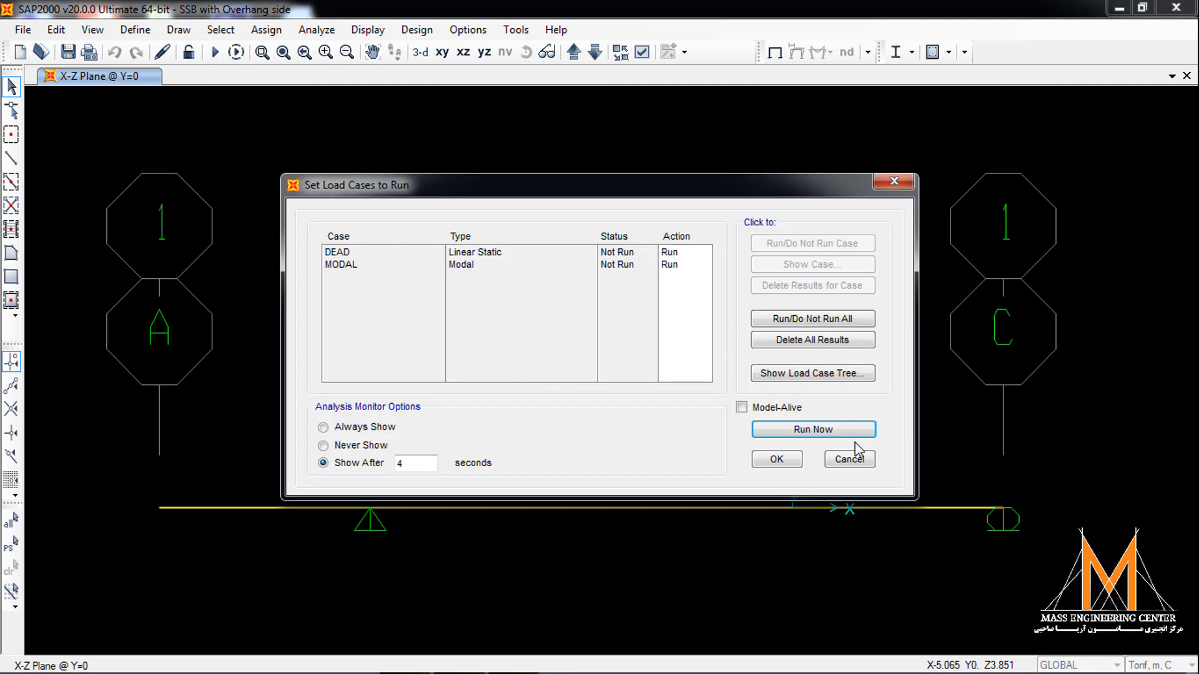
click(805, 430)
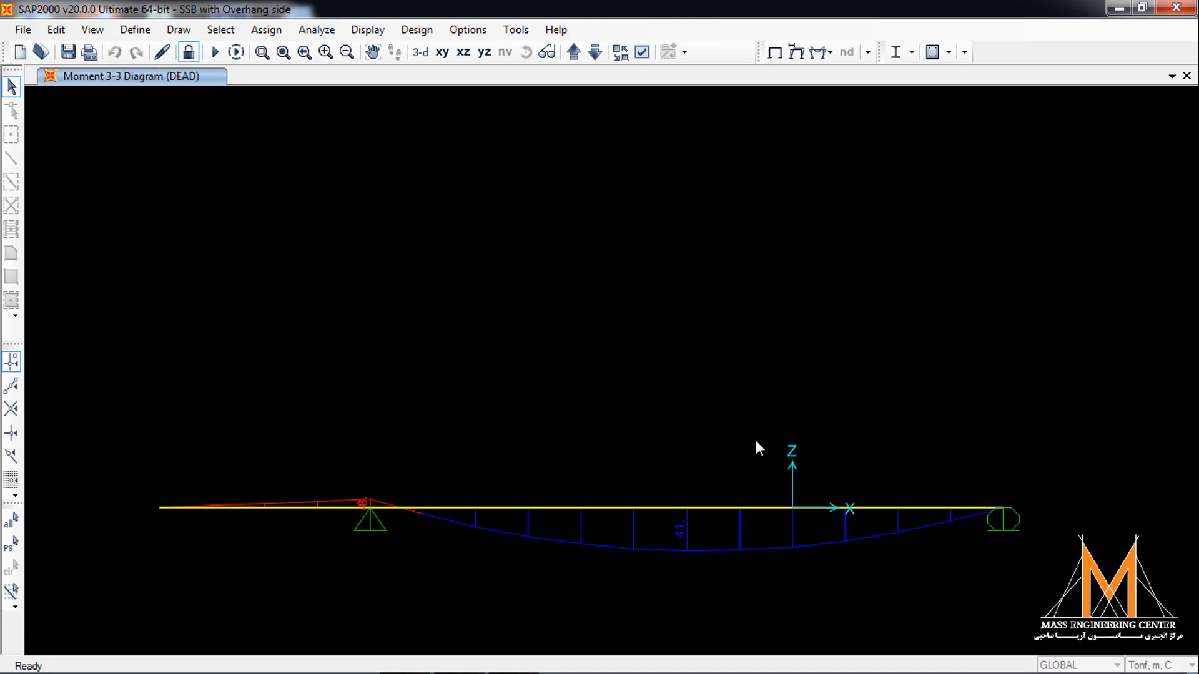
Step: Select the B–C span and check whether frame loads can be assigned after the regular analysis run
click(617, 556)
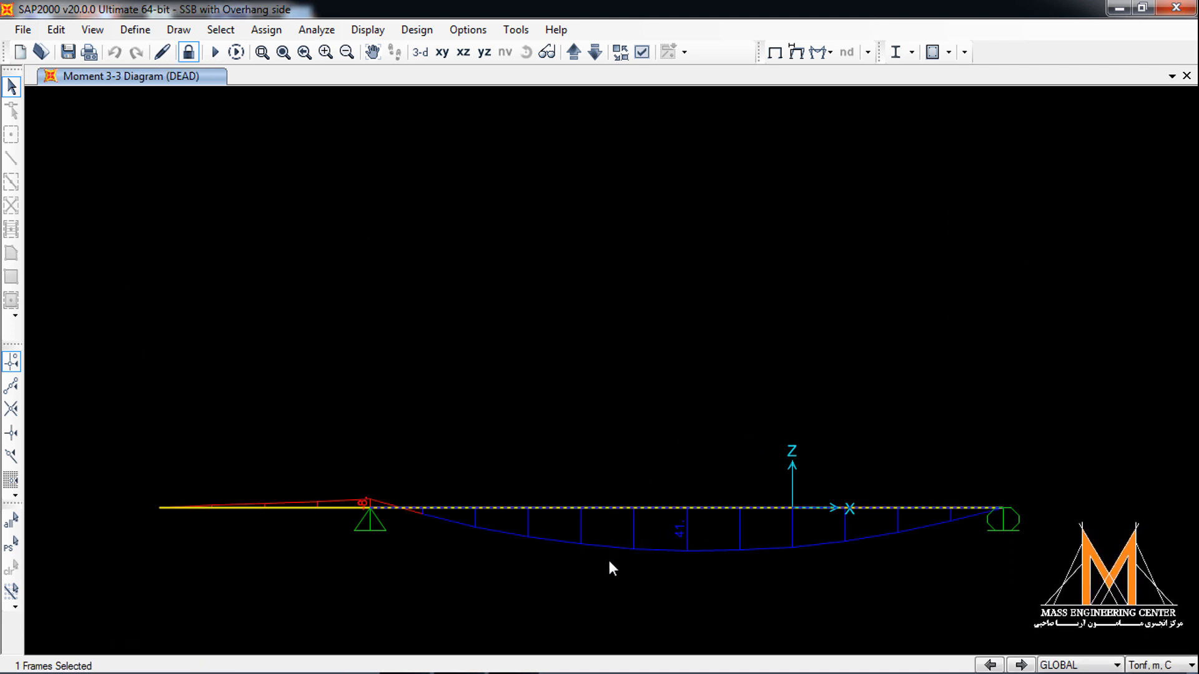
click(265, 32)
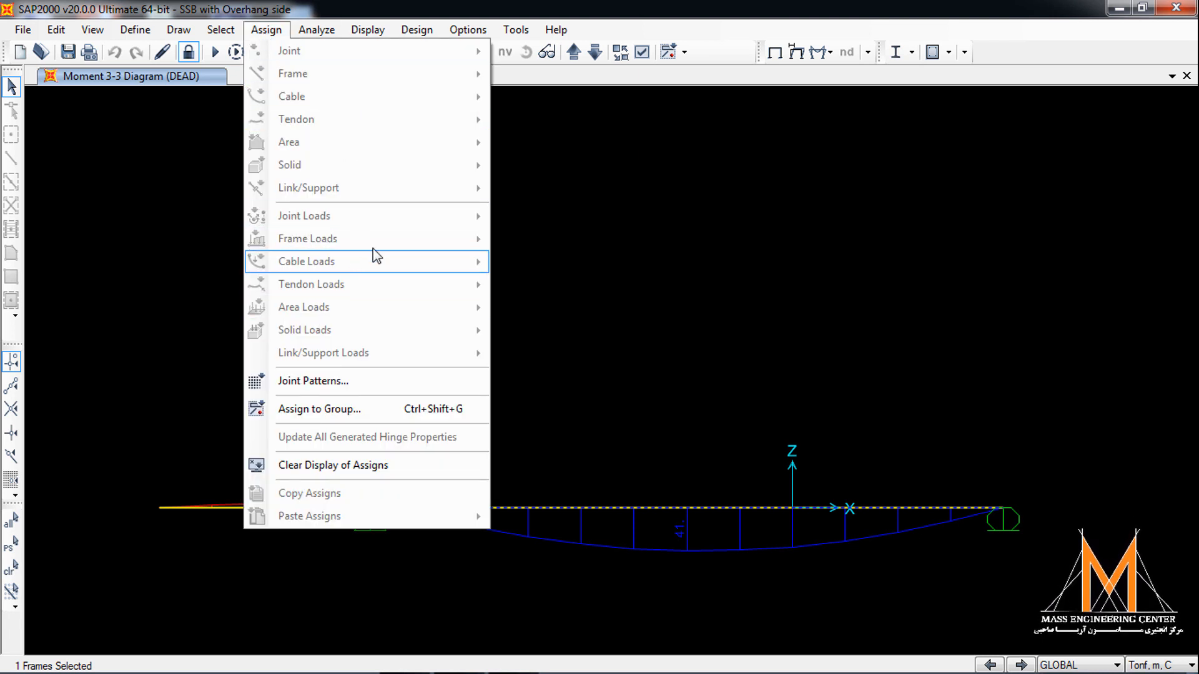
click(564, 269)
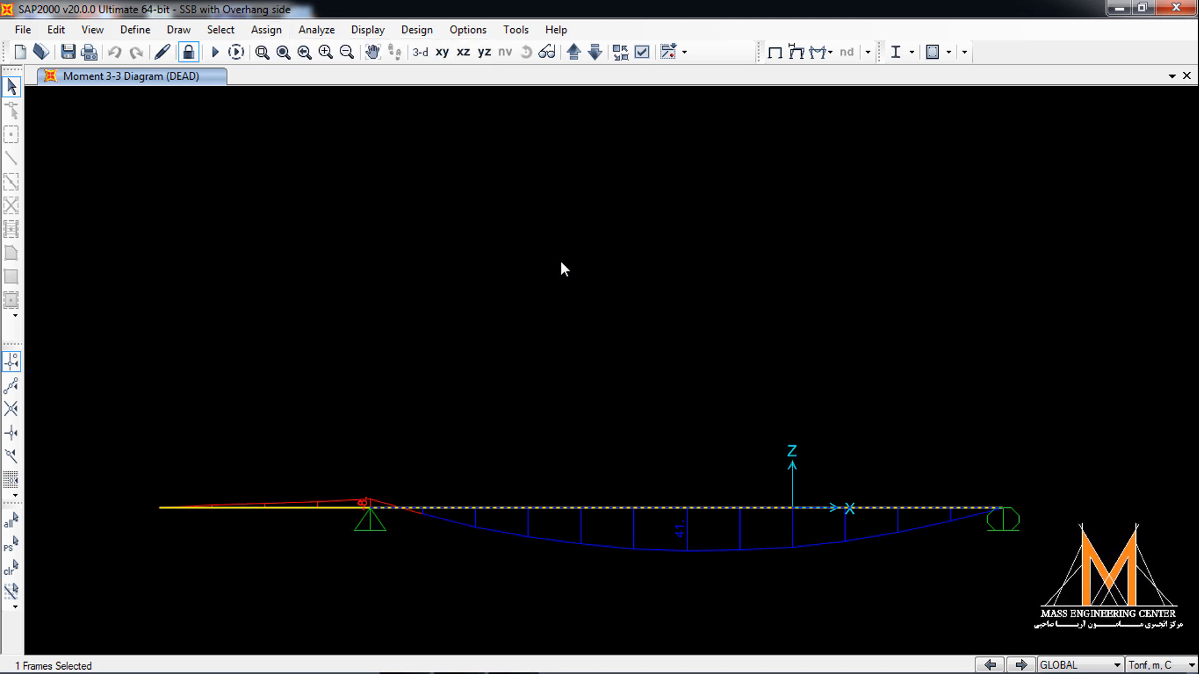